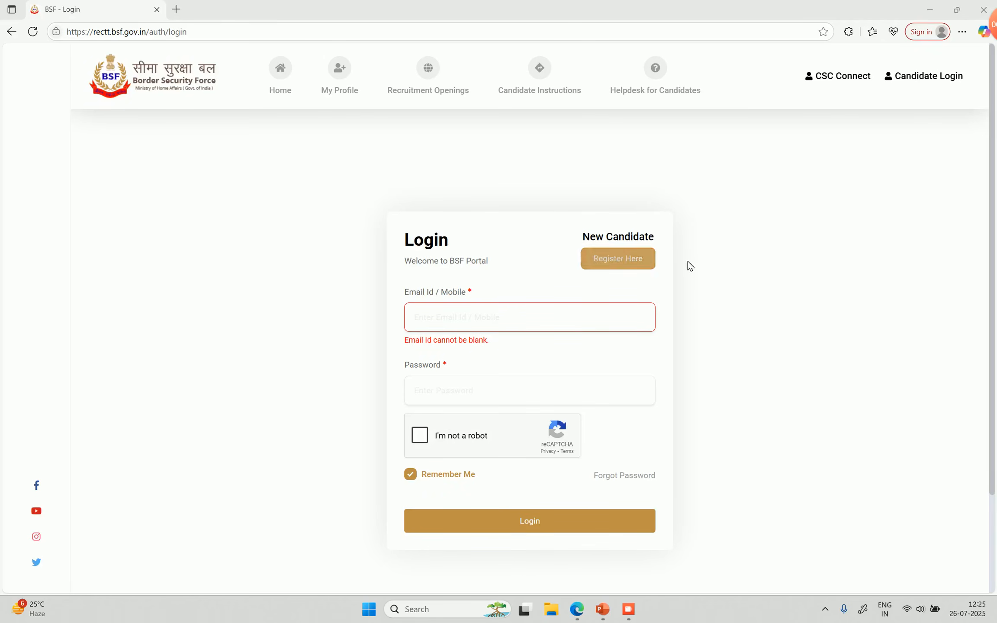
- Open the new candidate registration and submit the mobile and email OTPs for verification
left_click(637, 272)
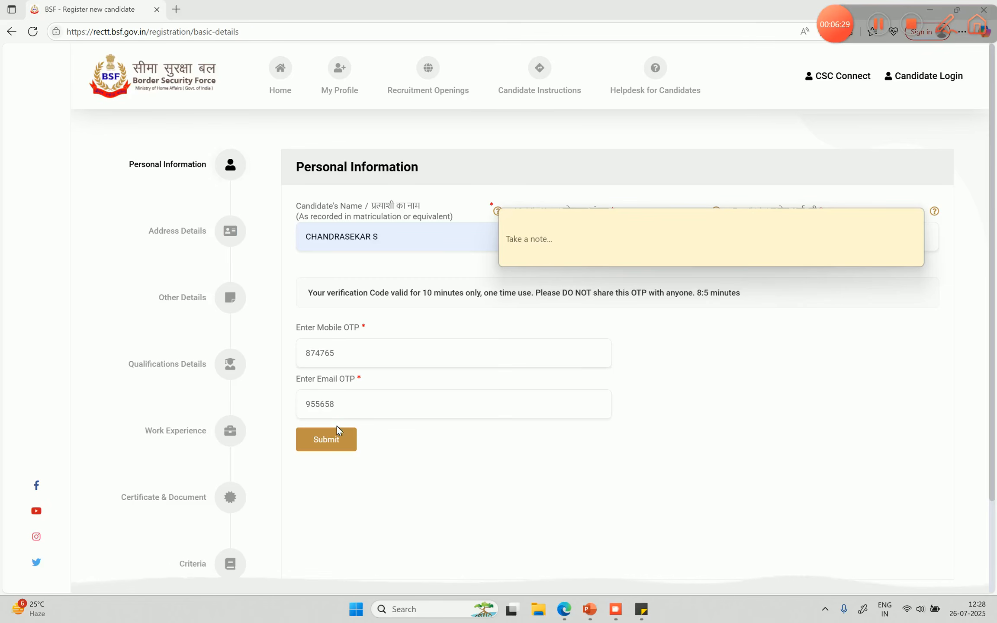
left_click(342, 449)
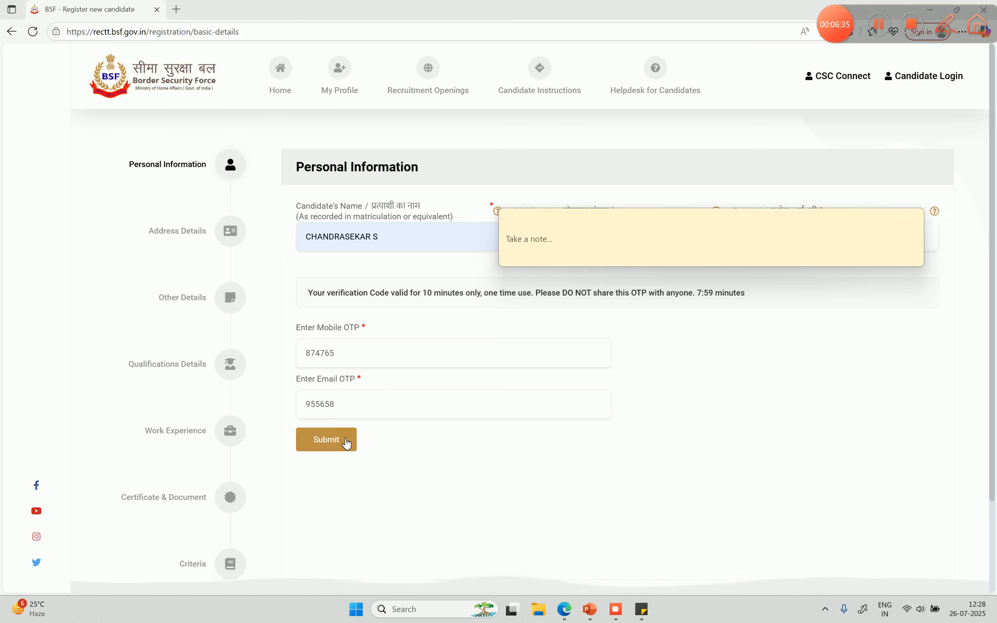
left_click(345, 441)
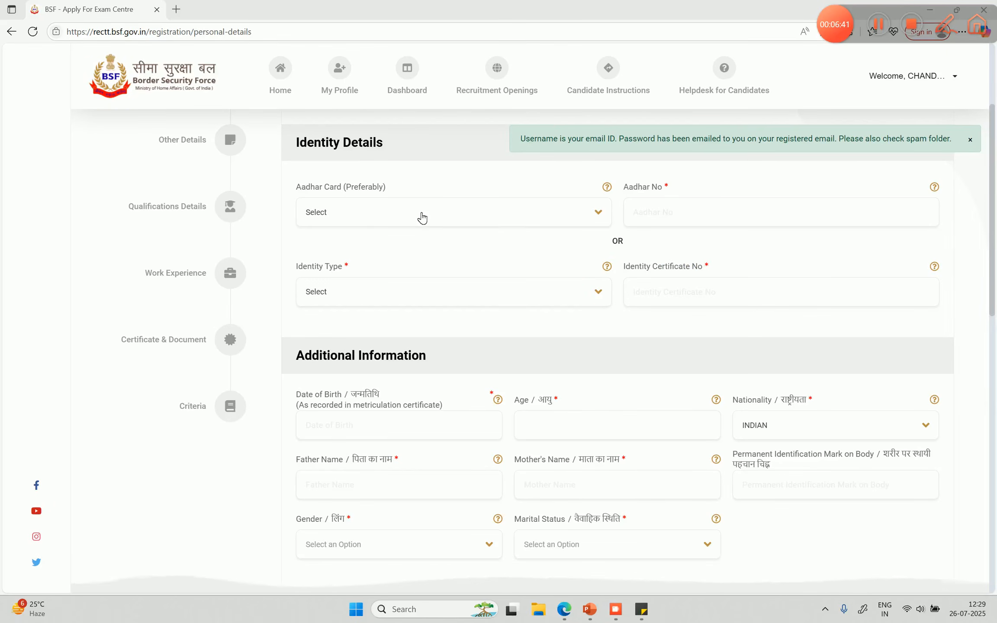
- Choose Aadhar Card as the preferred identity document in Identity Details and check the alternative identity types without selecting one
left_click(422, 217)
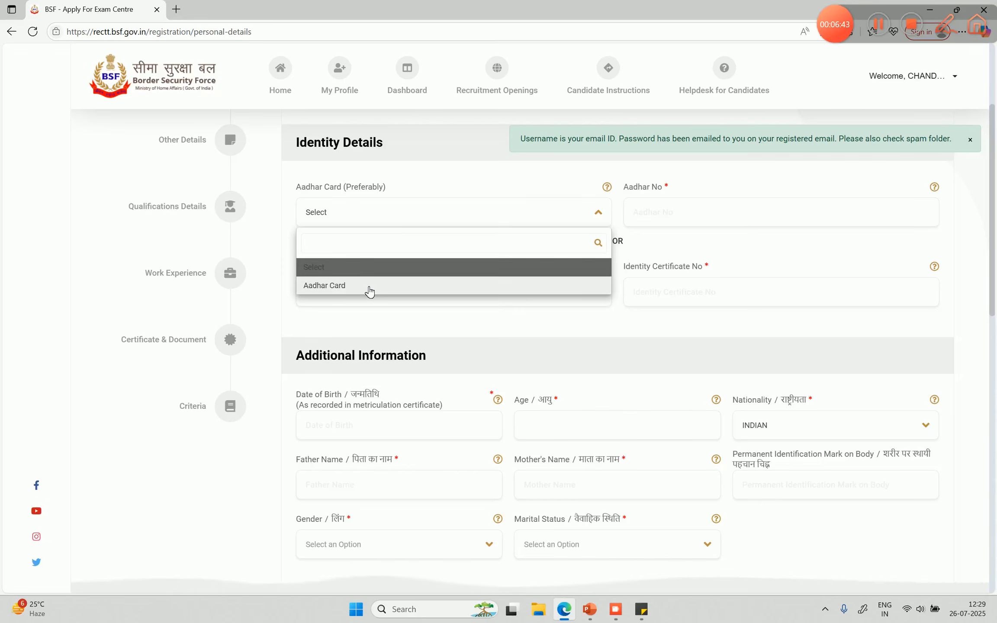
left_click(369, 292)
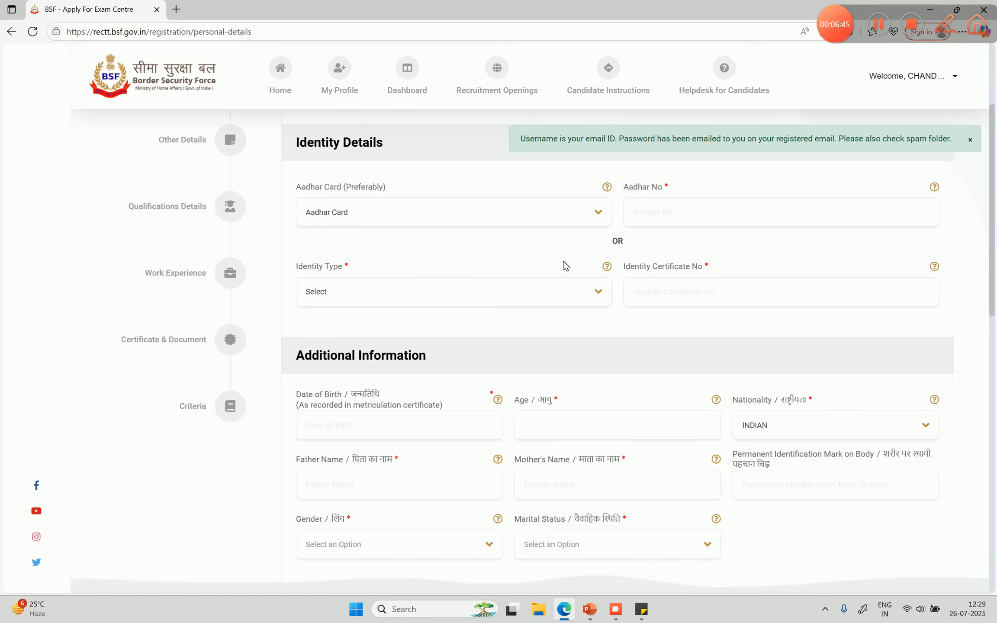
left_click(476, 293)
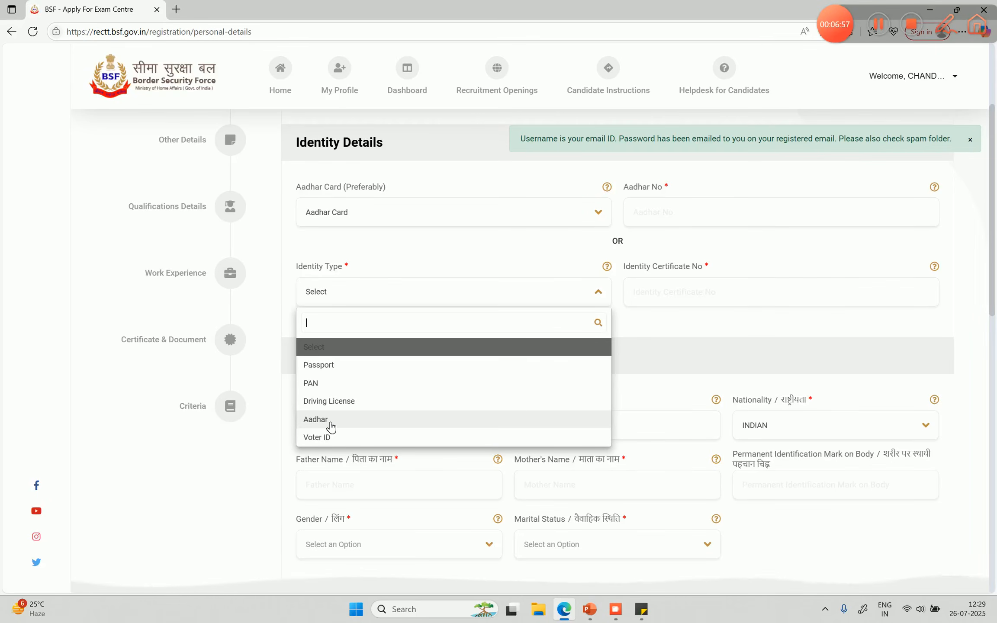
left_click(534, 251)
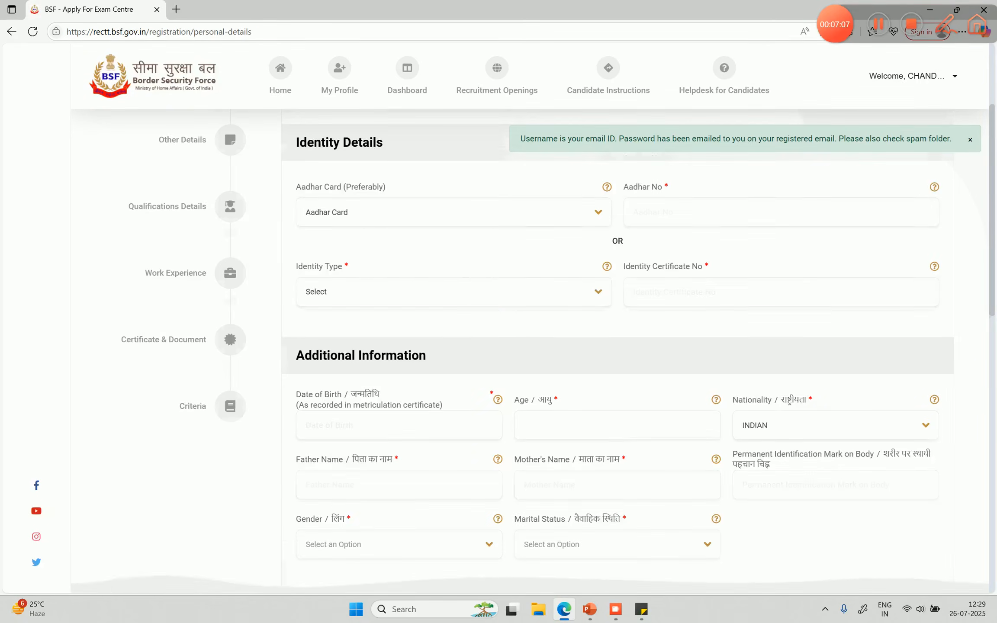
- In Domicile Details, answer Yes to having a domicile certificate and set the issuing state to TAMIL NADU
scroll(450, 341, "down", 4)
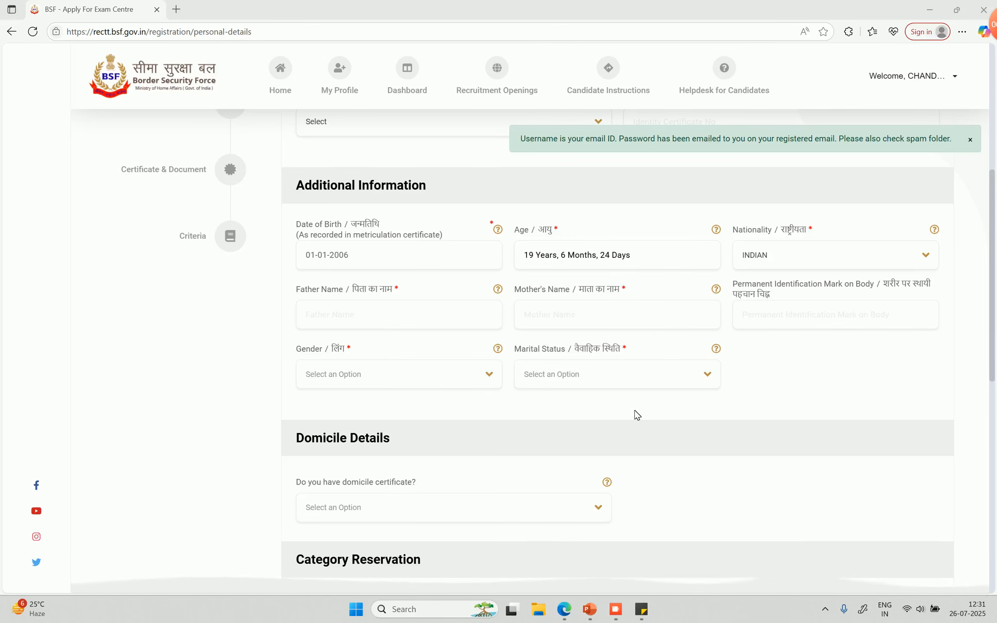
scroll(532, 451, "down", 1)
scroll(442, 410, "down", 5)
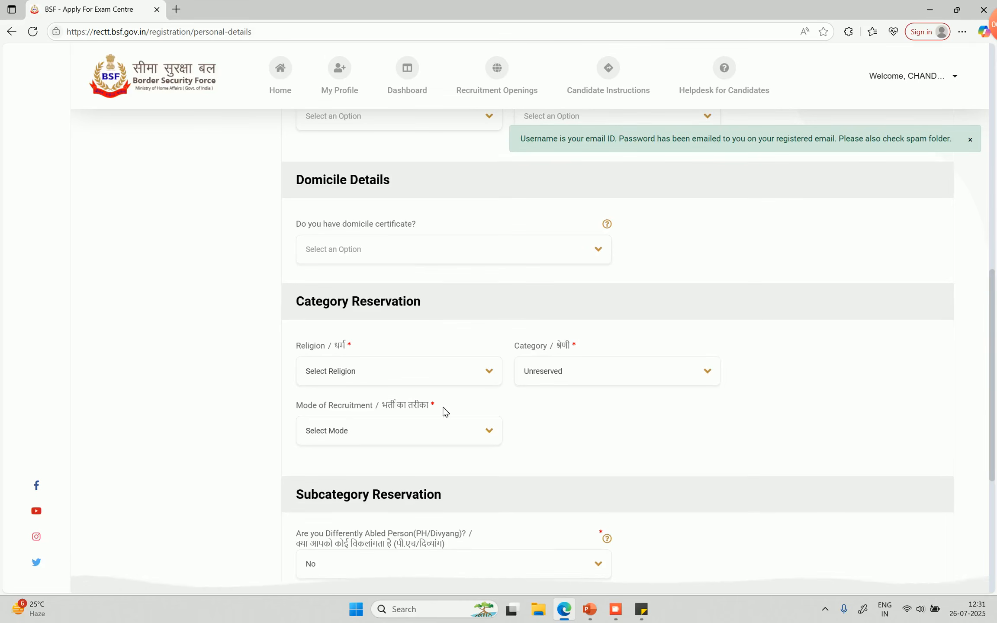
left_click(412, 255)
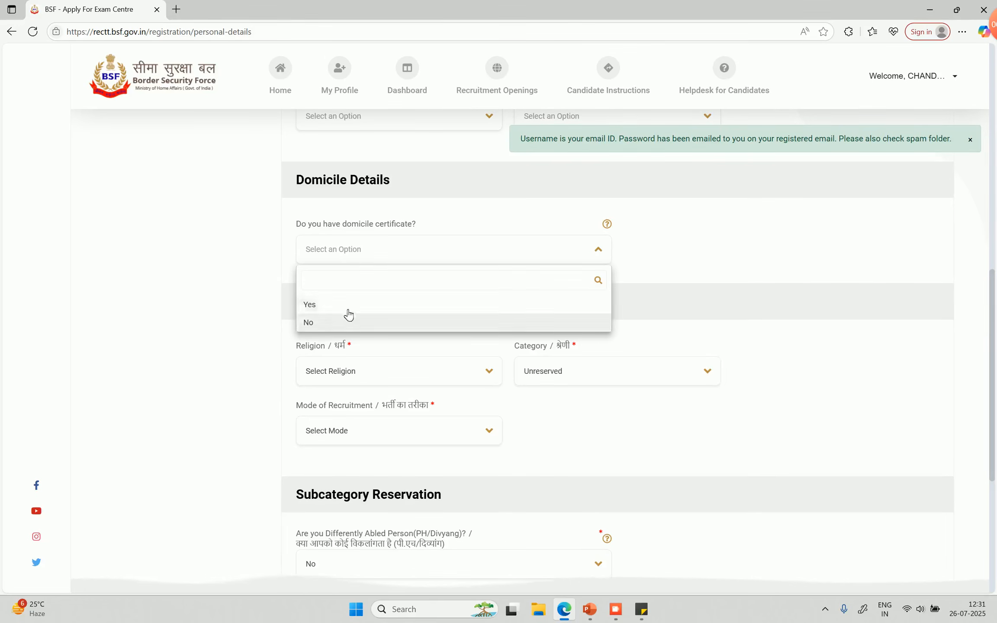
left_click(323, 305)
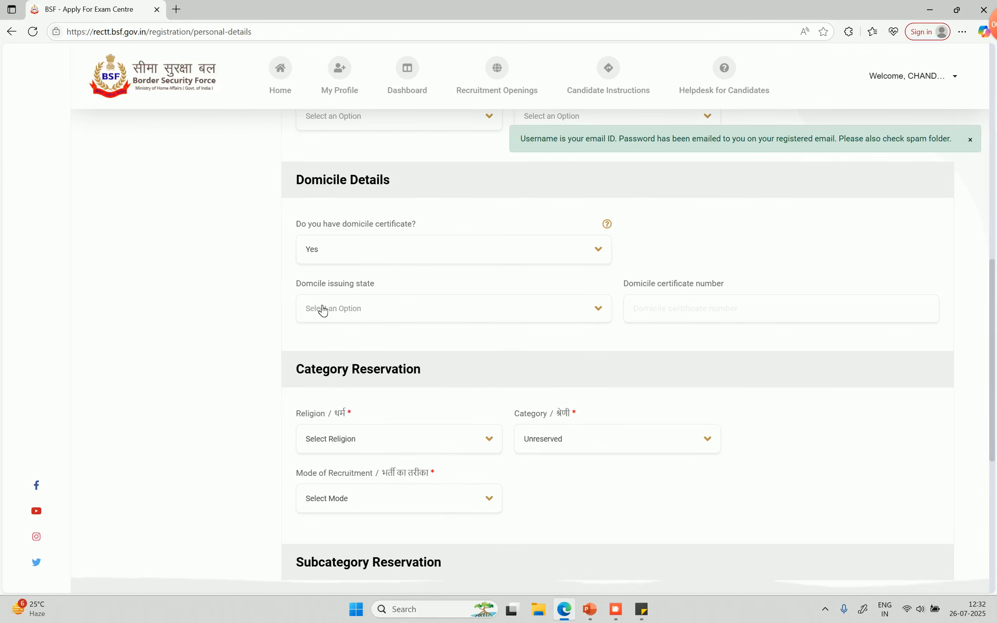
left_click(370, 311)
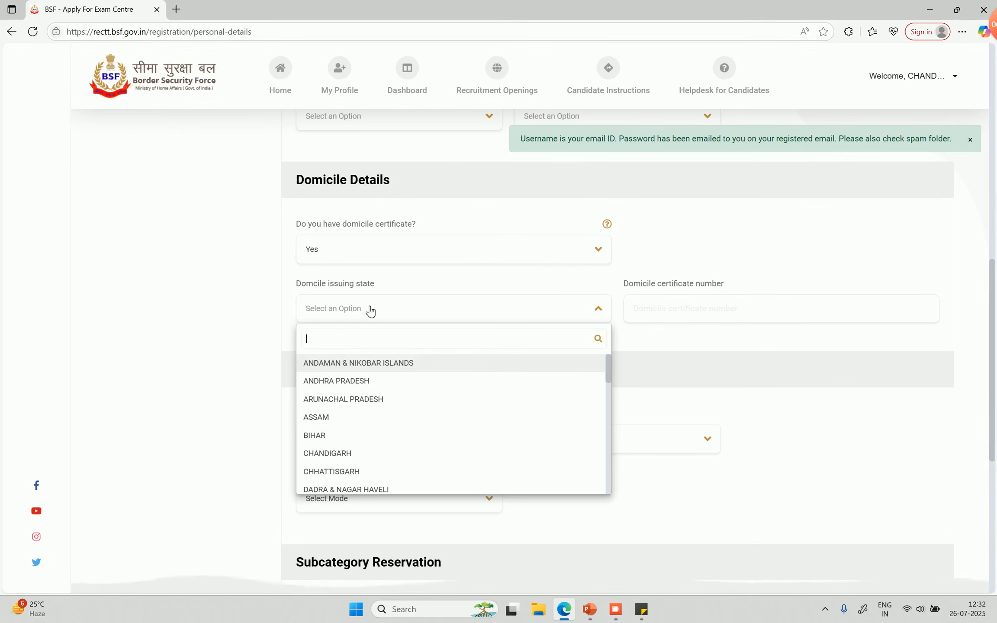
type("t")
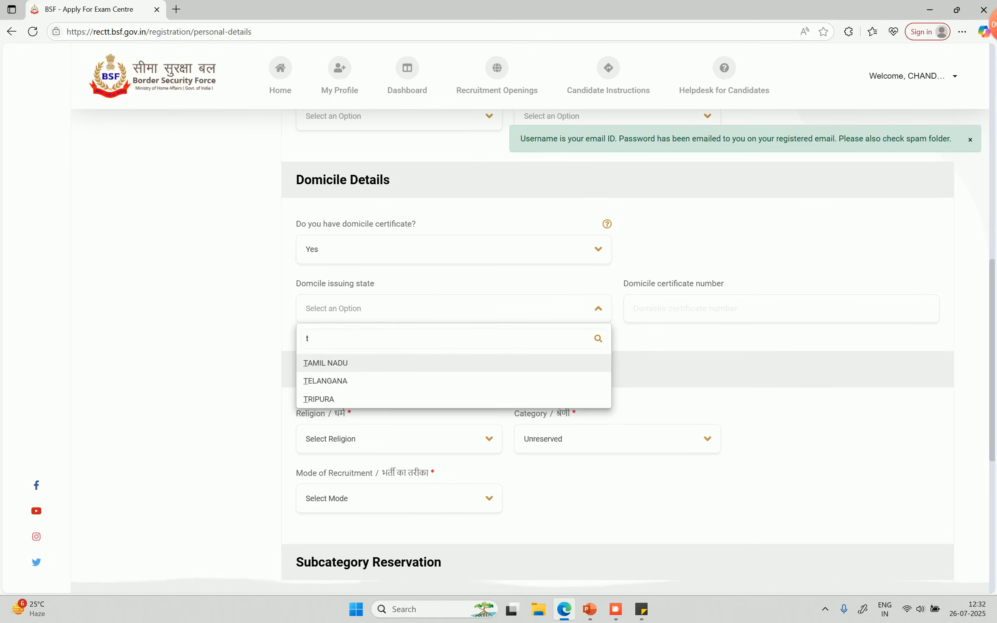
left_click(351, 368)
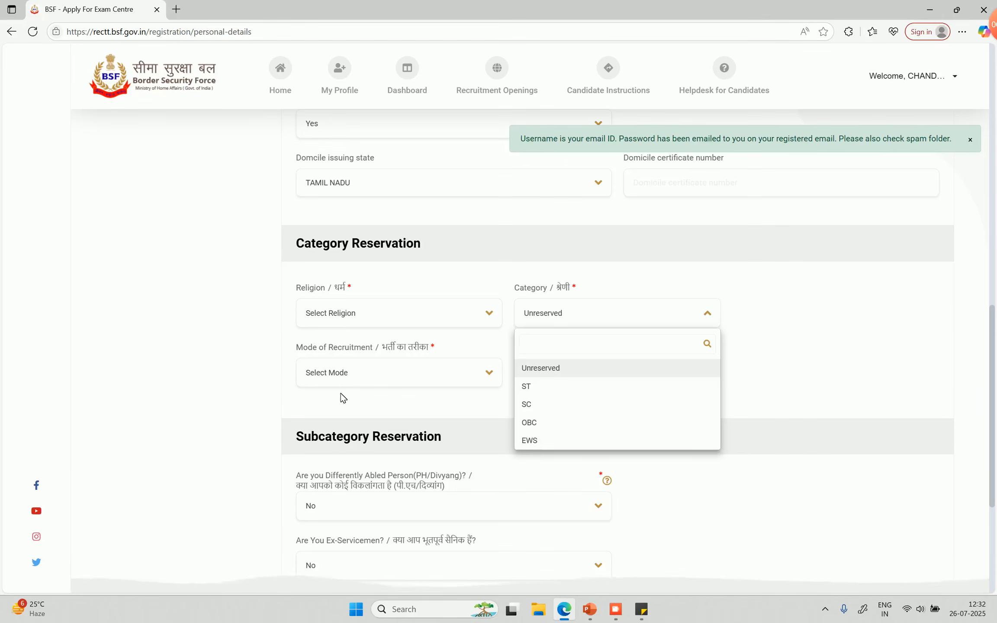
- In Category Reservation, set the religion to Hindu and the category to ST
left_click(340, 318)
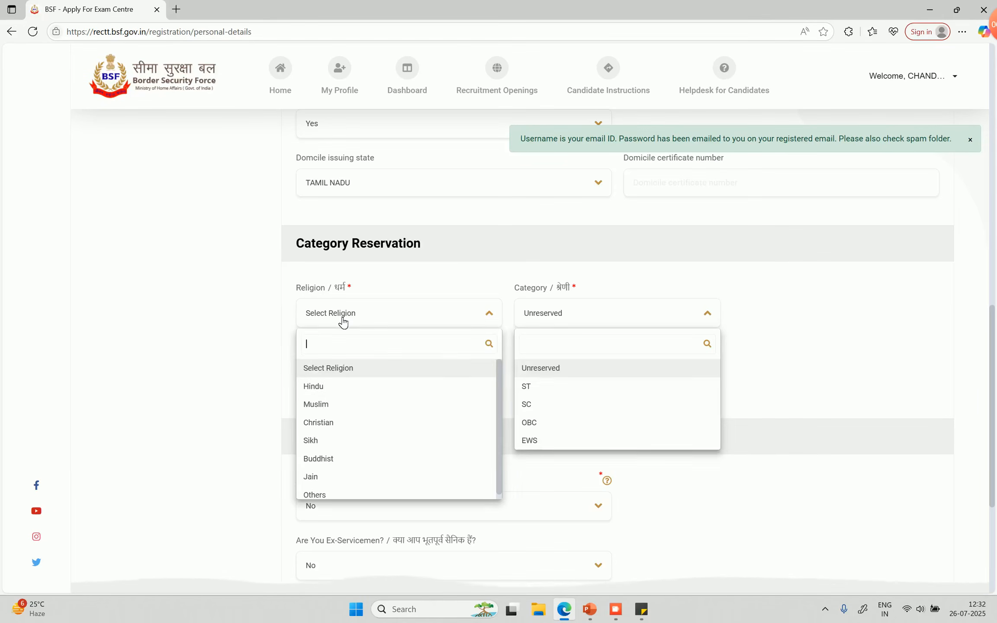
left_click(330, 393)
left_click(571, 323)
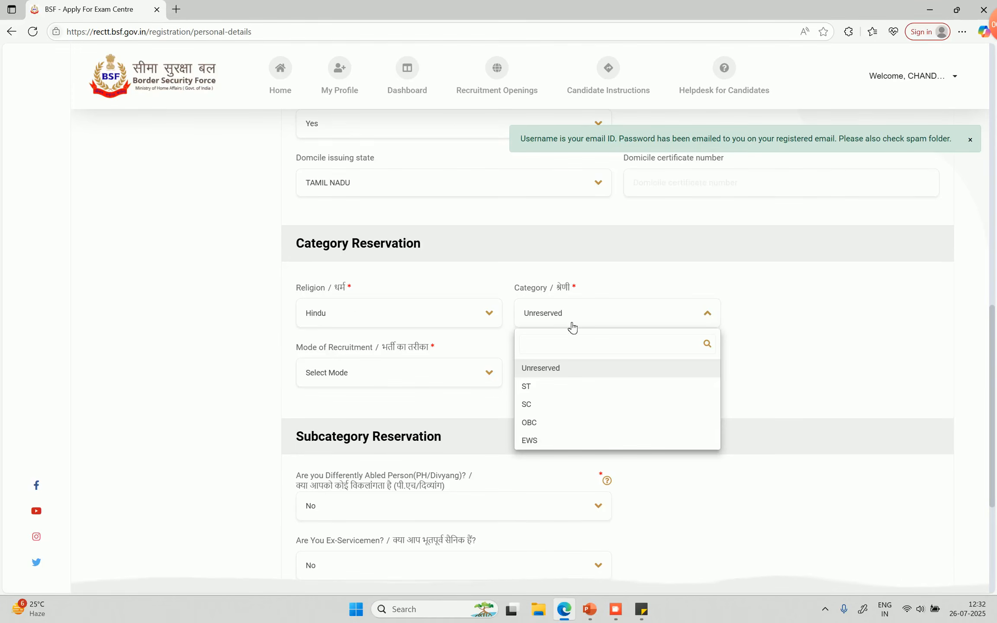
left_click(529, 390)
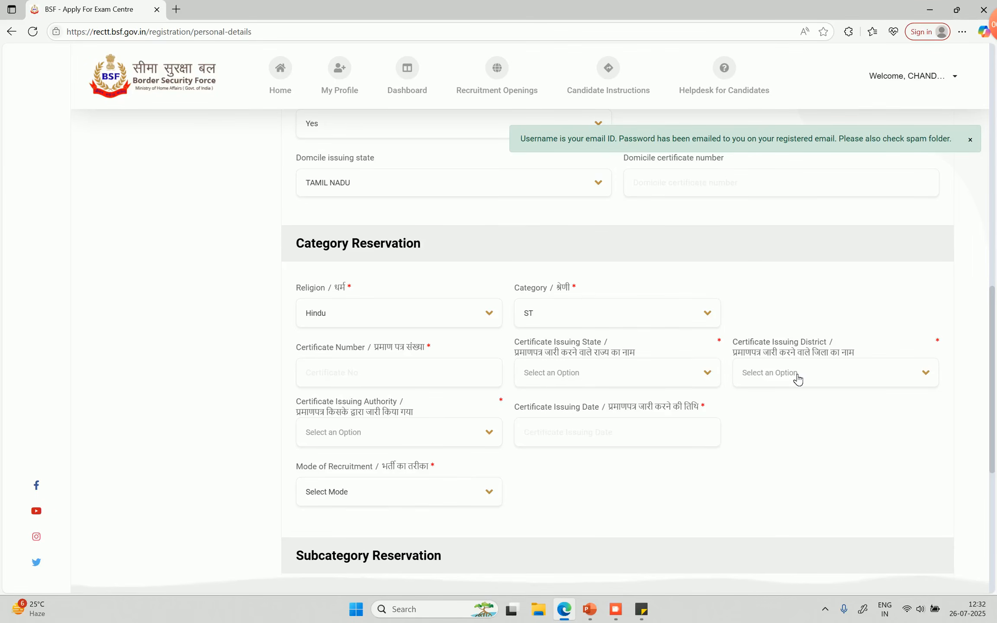
- Review the available options for the certificate issuing authority and the mode of recruitment without selecting any
left_click(358, 441)
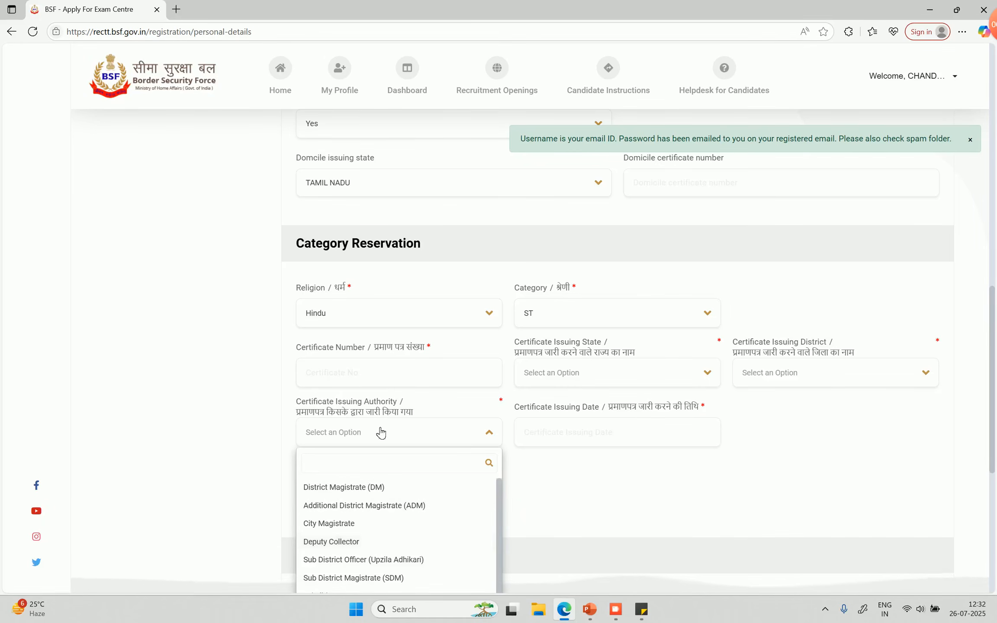
left_click(483, 435)
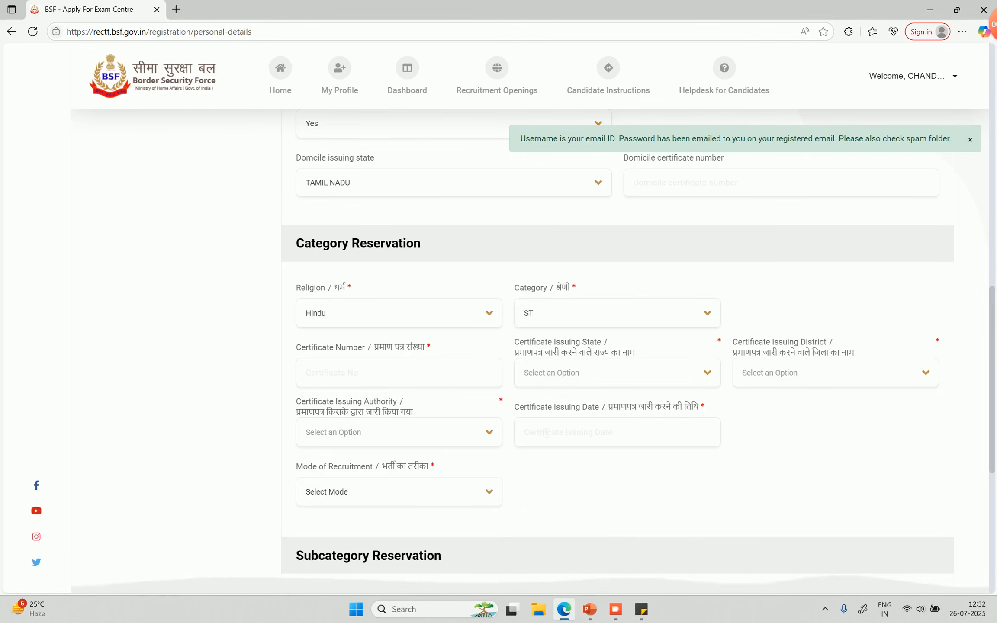
left_click(439, 497)
scroll(357, 567, "down", 2)
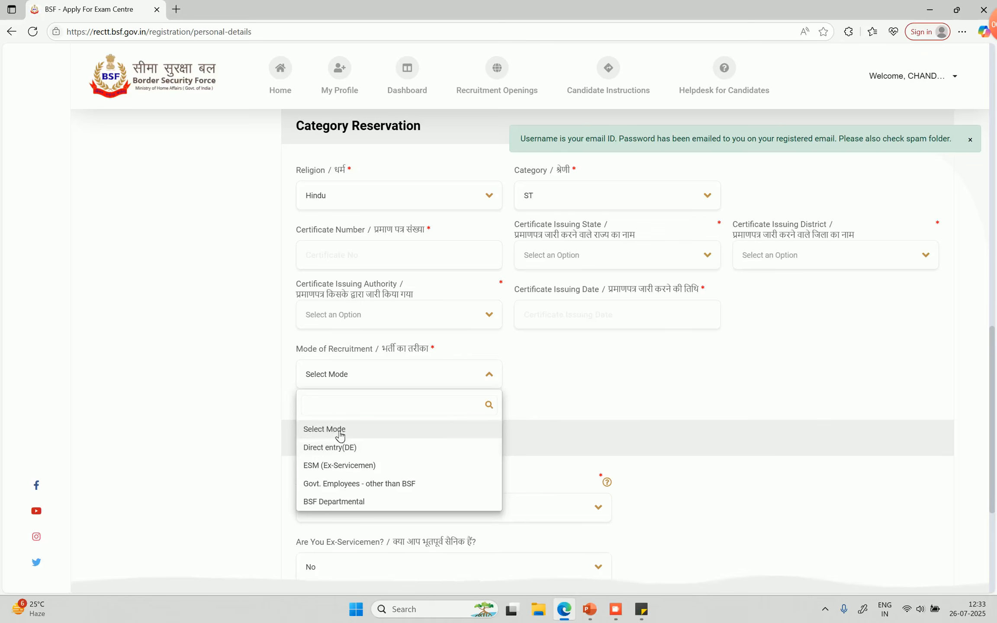
left_click(231, 383)
- Change the category to OBC and answer Yes to belonging to the Non-creamy Layer
left_click(556, 208)
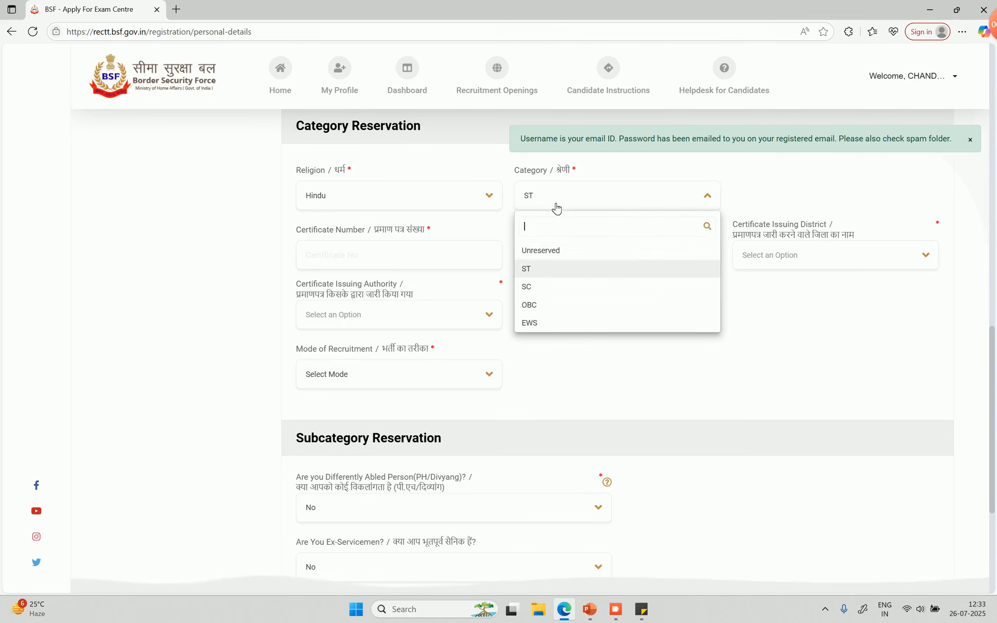
left_click(537, 307)
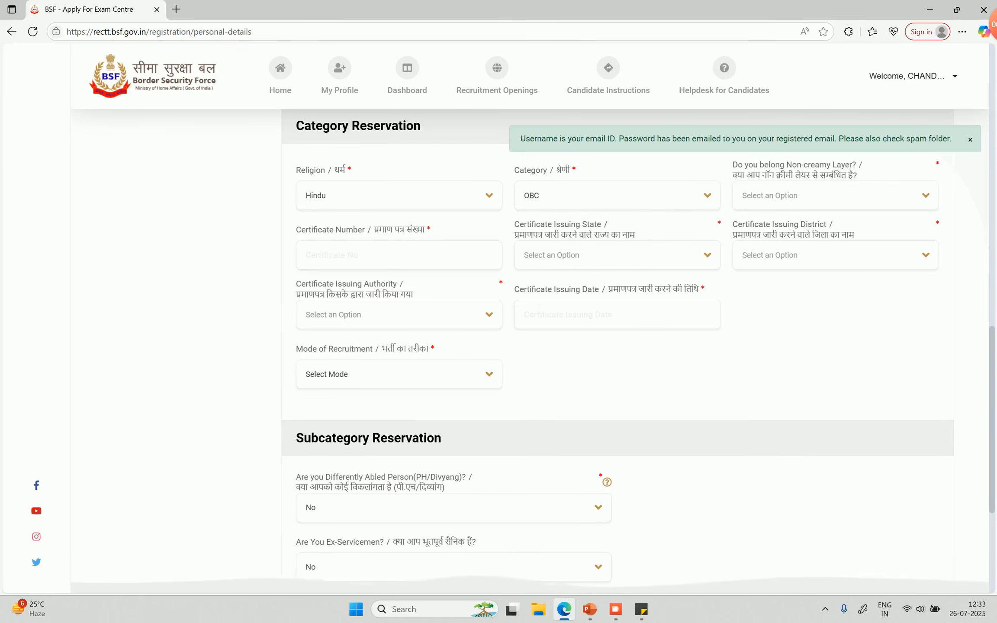
left_click(817, 201)
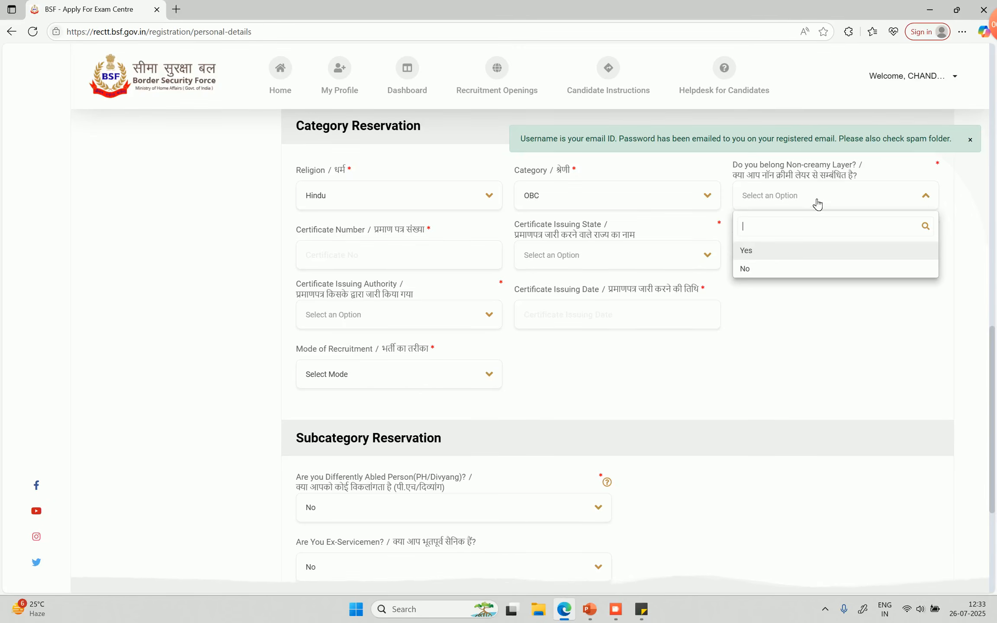
left_click(757, 254)
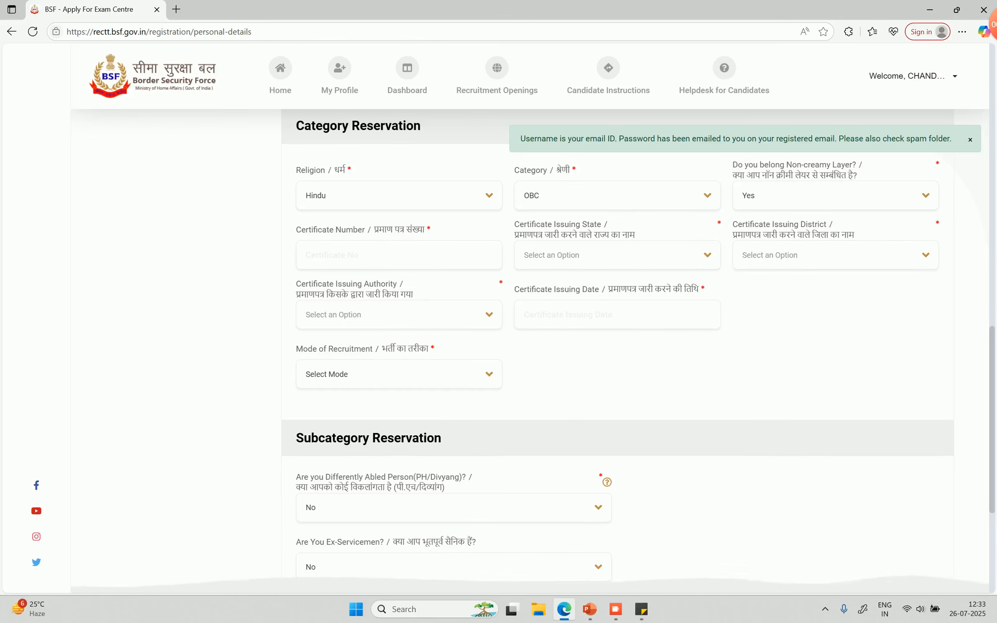
- Try the EWS and SC categories to compare their required fields, and return the category to OBC
left_click(697, 198)
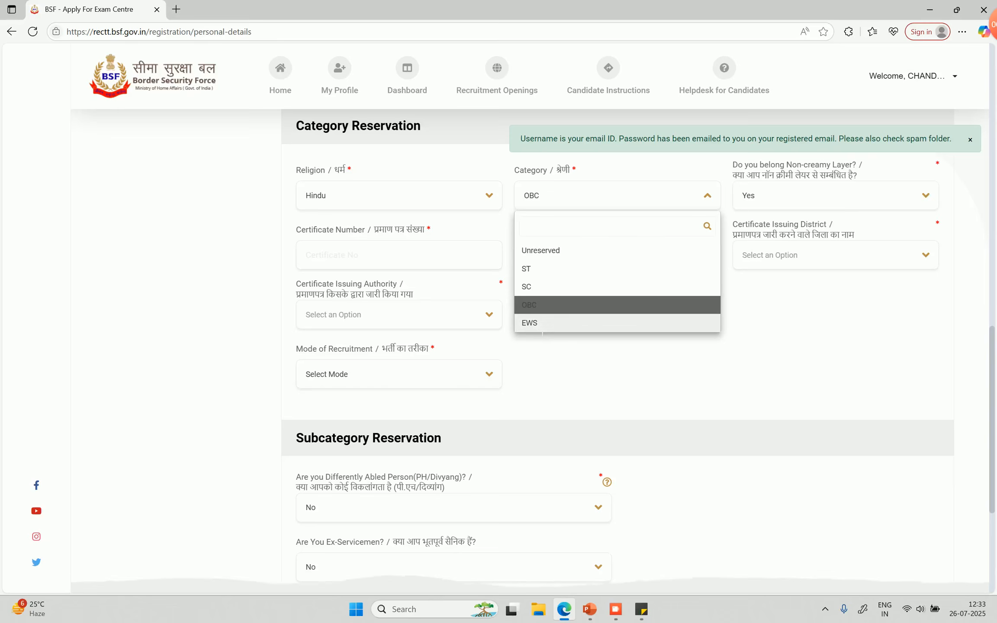
left_click(543, 323)
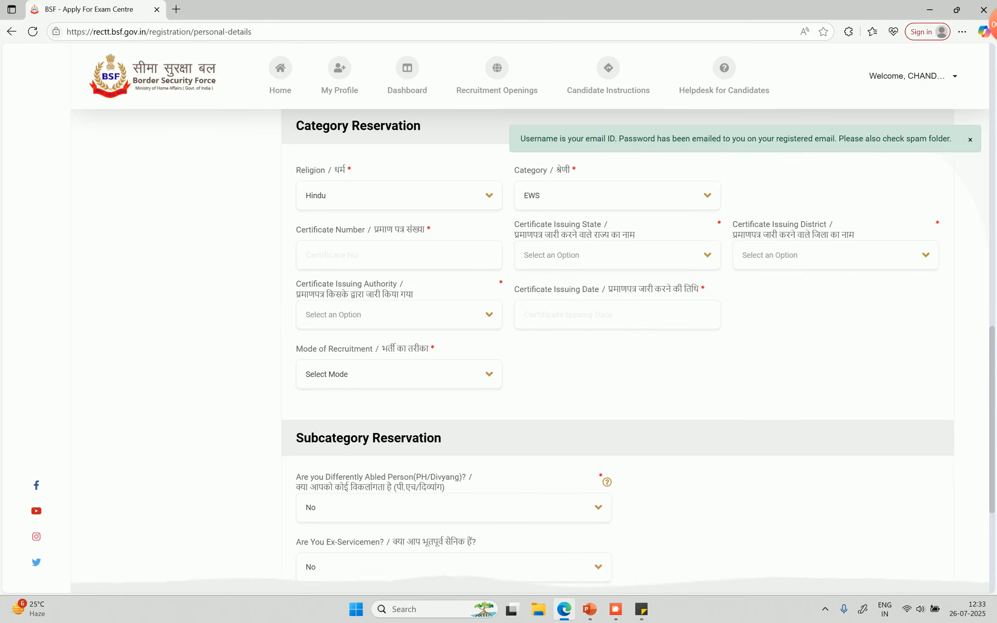
left_click(654, 197)
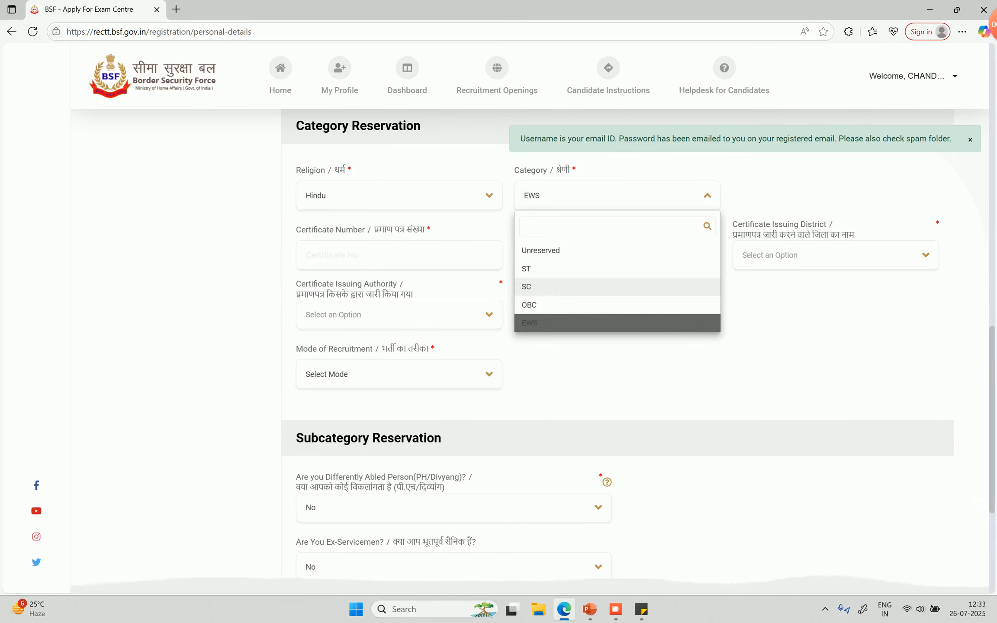
left_click(541, 287)
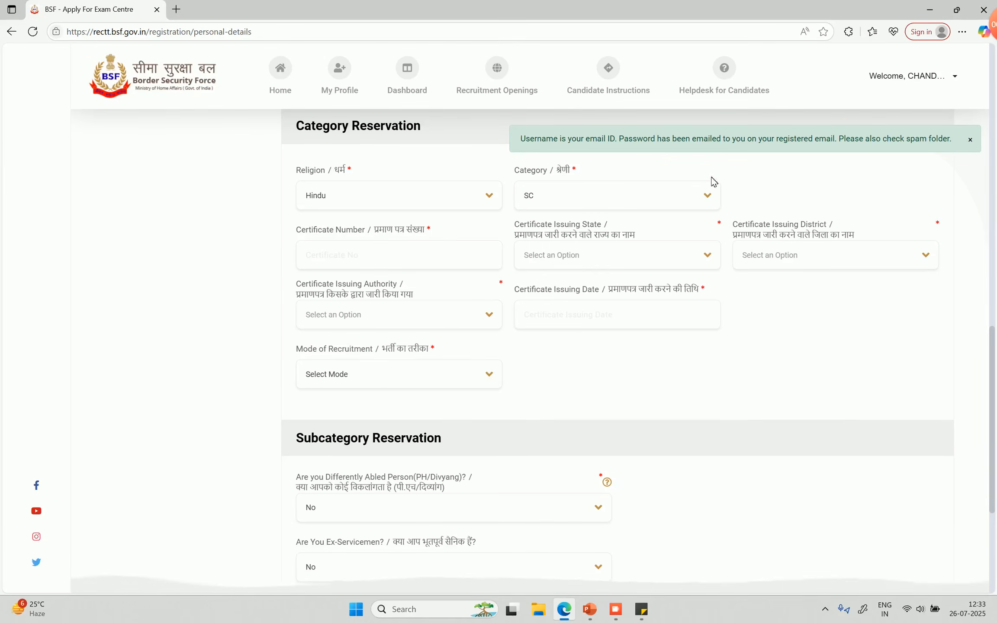
left_click(660, 194)
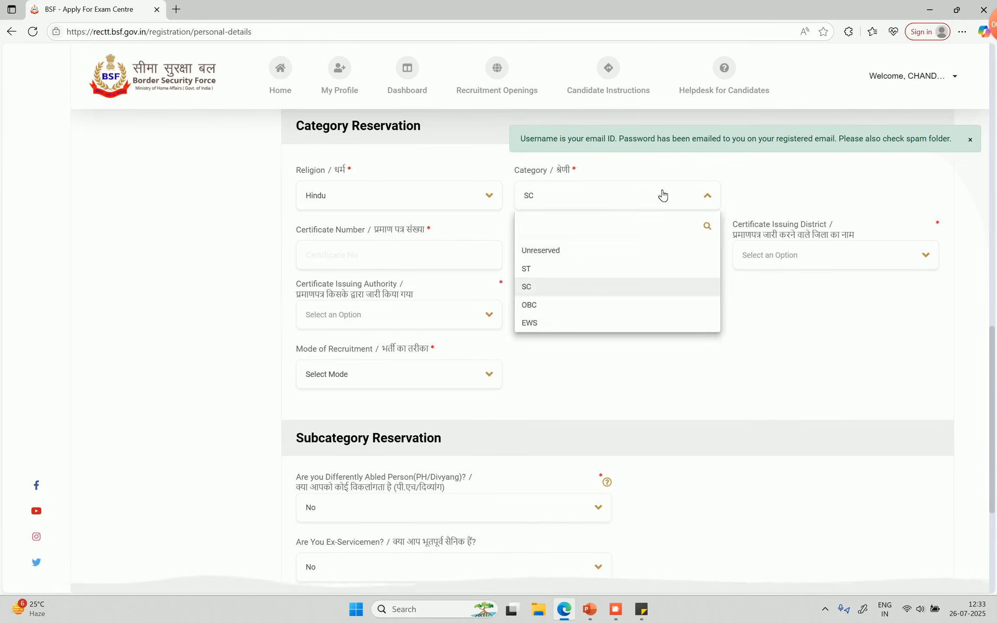
left_click(560, 305)
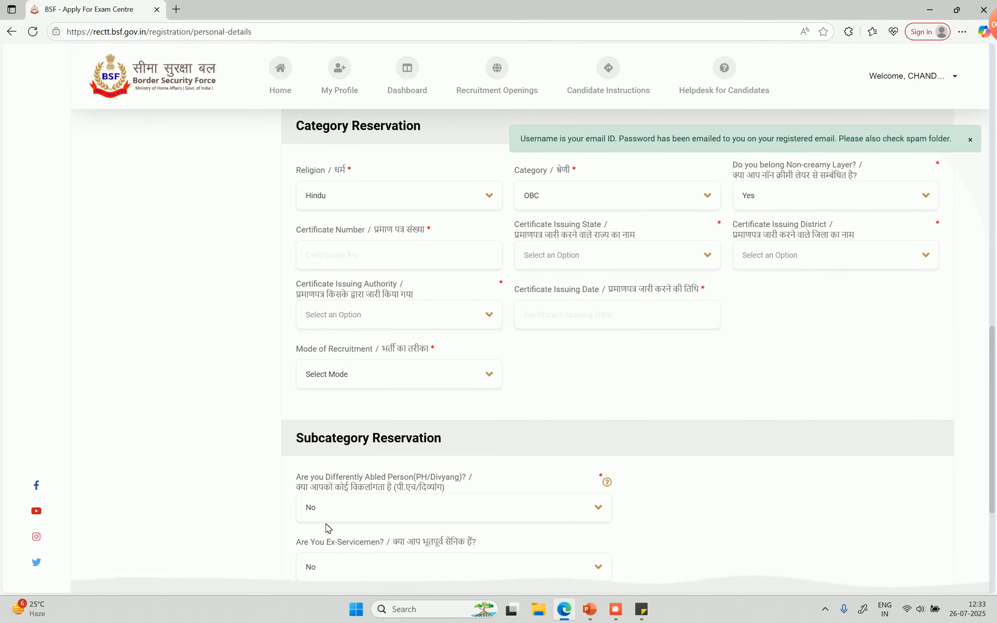
- Set the mode of recruitment to Direct entry(DE) and the Differently Abled Person answer to No
scroll(326, 528, "down", 3)
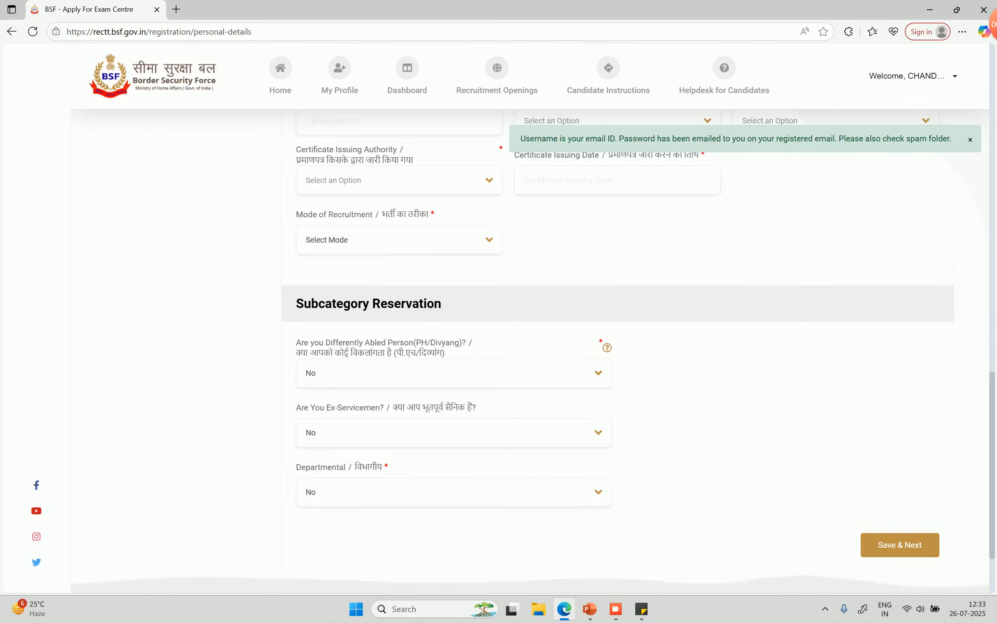
left_click(394, 245)
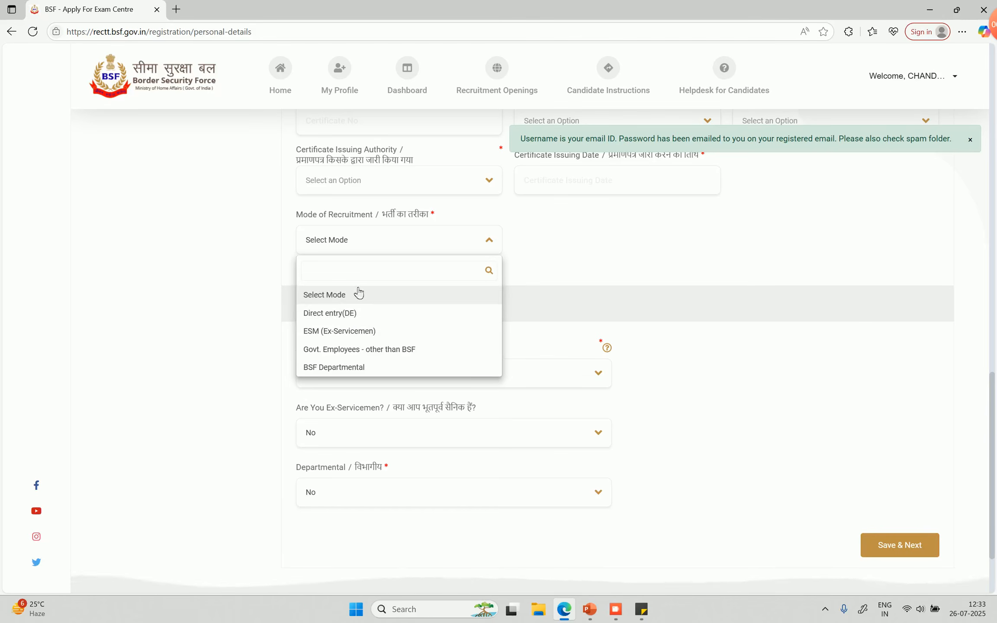
left_click(346, 315)
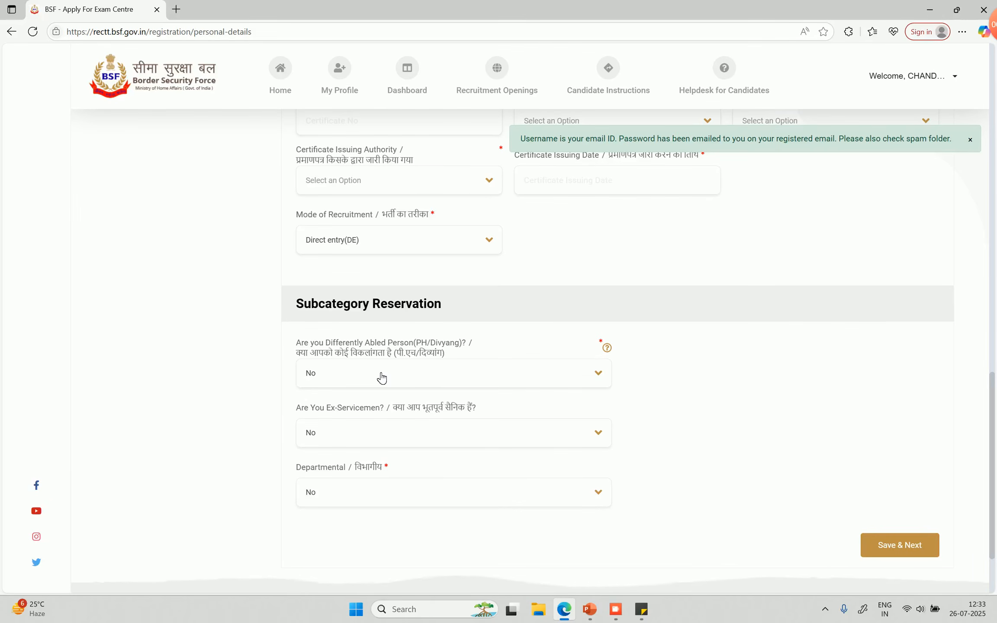
left_click(460, 382)
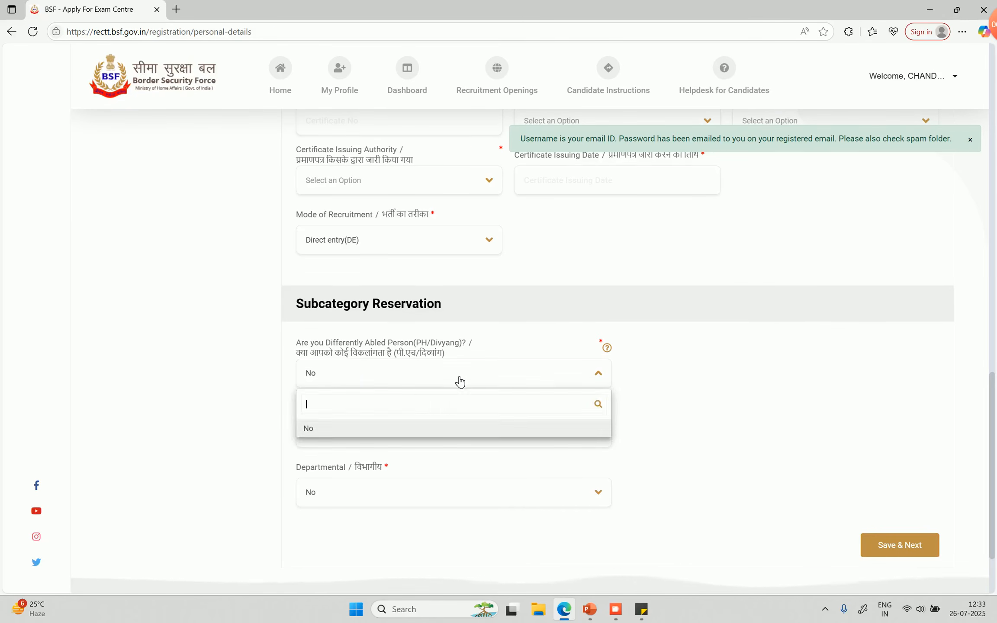
left_click(336, 432)
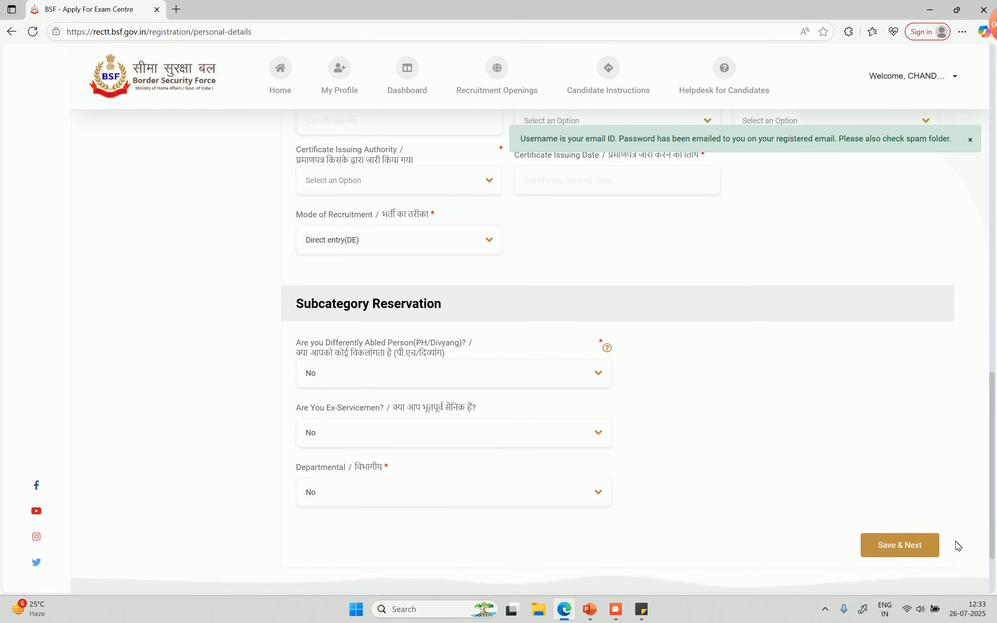
- Save the personal details, review the permanent and correspondence address fields, and save the address details
left_click(909, 558)
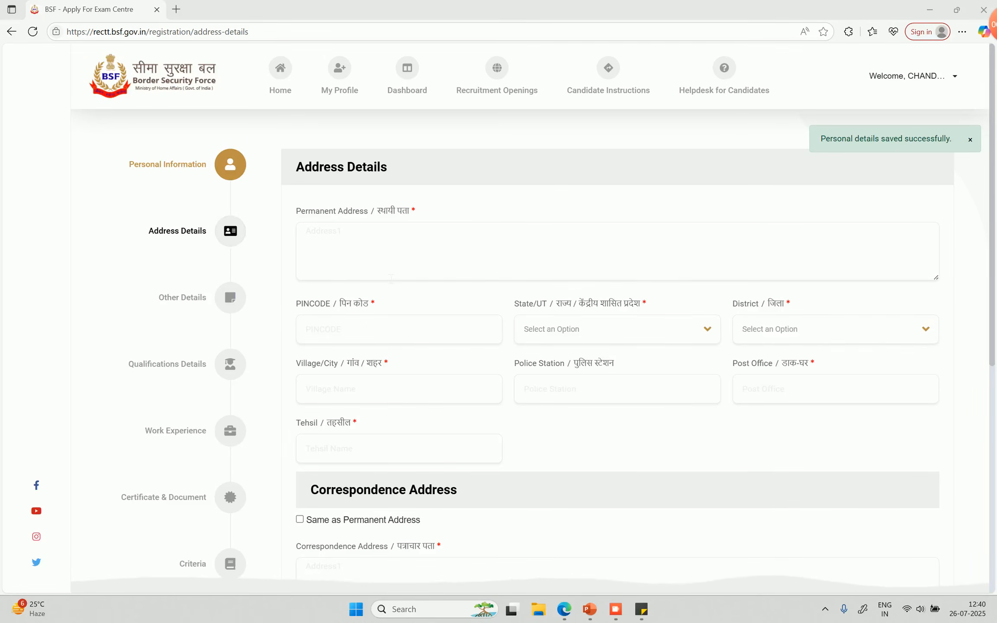
scroll(390, 278, "down", 3)
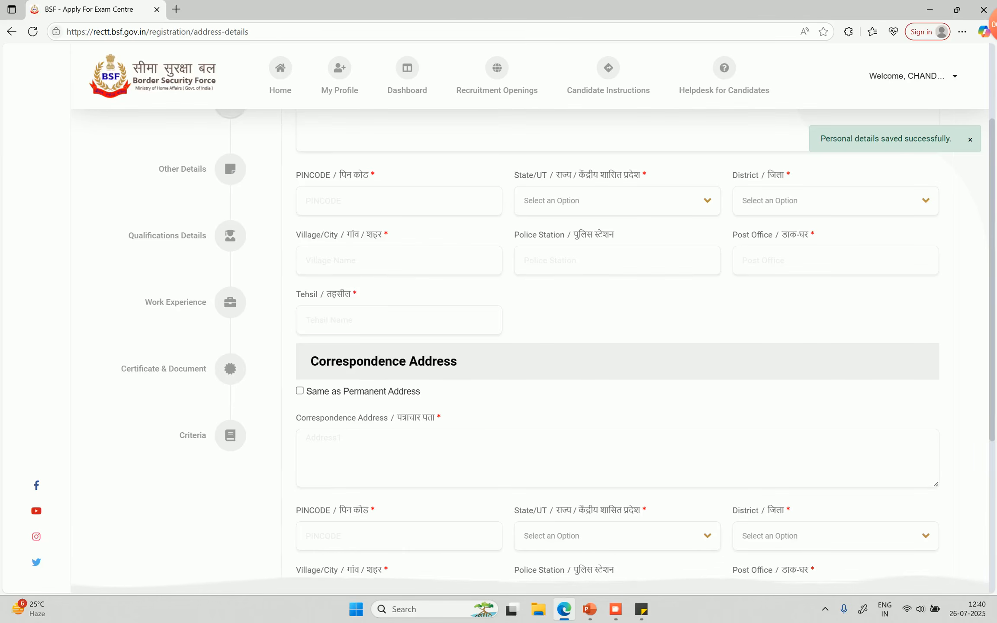
scroll(618, 340, "up", 3)
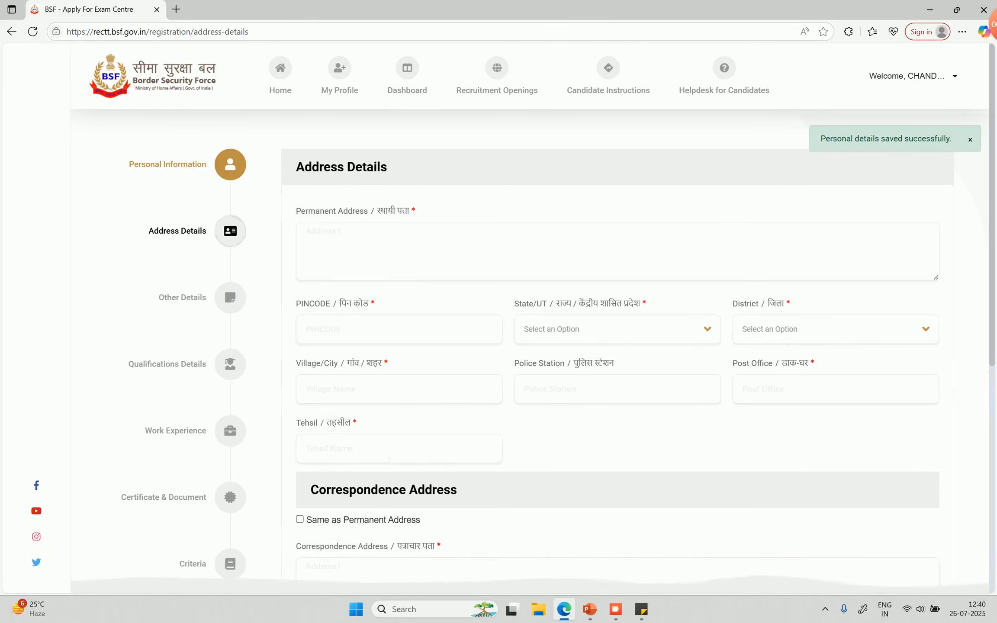
scroll(378, 411, "down", 6)
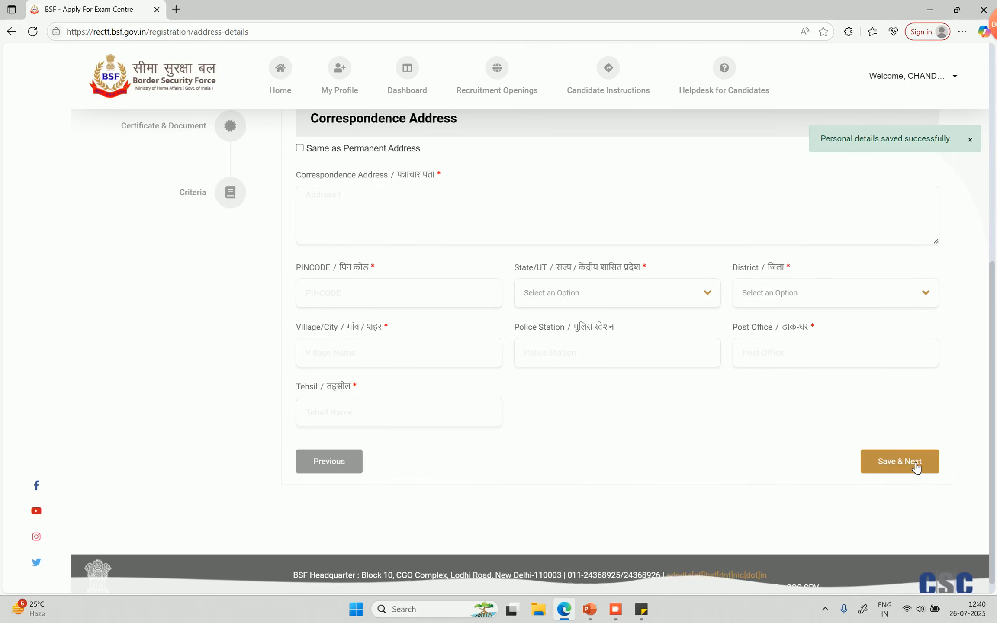
left_click(916, 465)
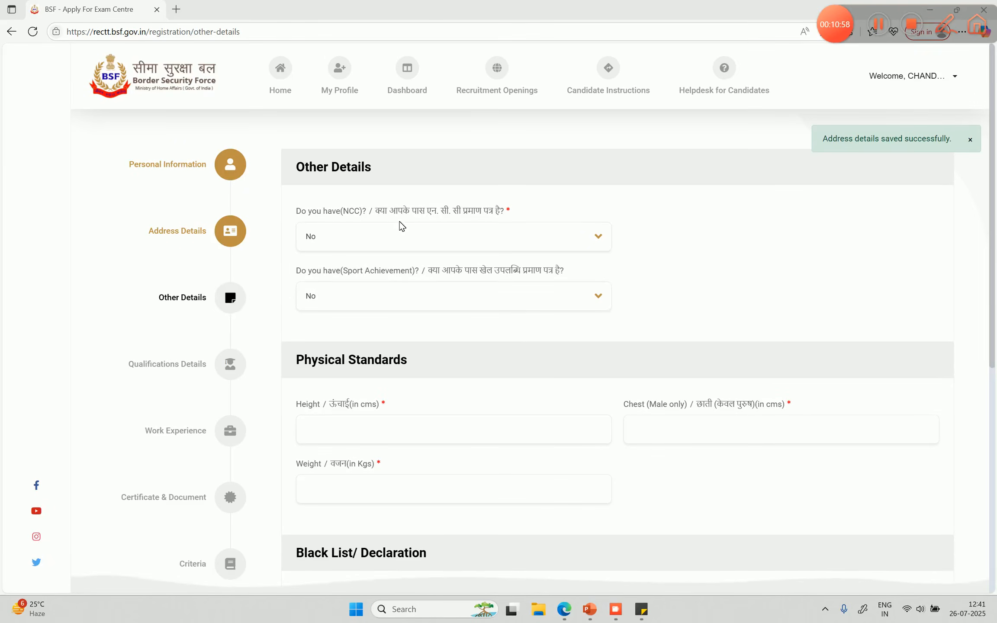
- Try answering Yes to having an NCC certificate to inspect the A, B and C certificate fields, and return the answer to No
left_click(348, 237)
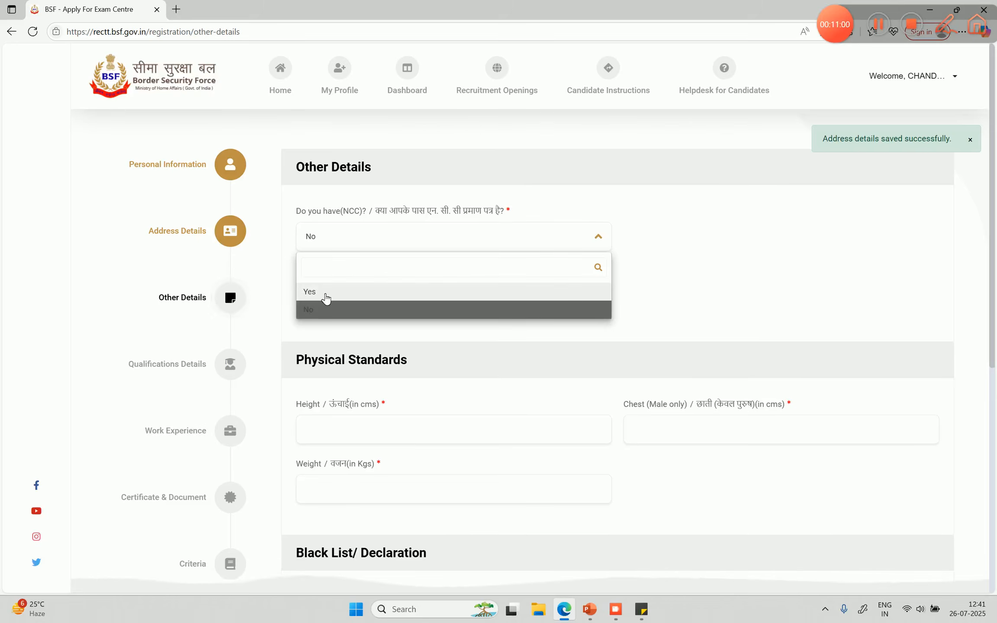
left_click(325, 293)
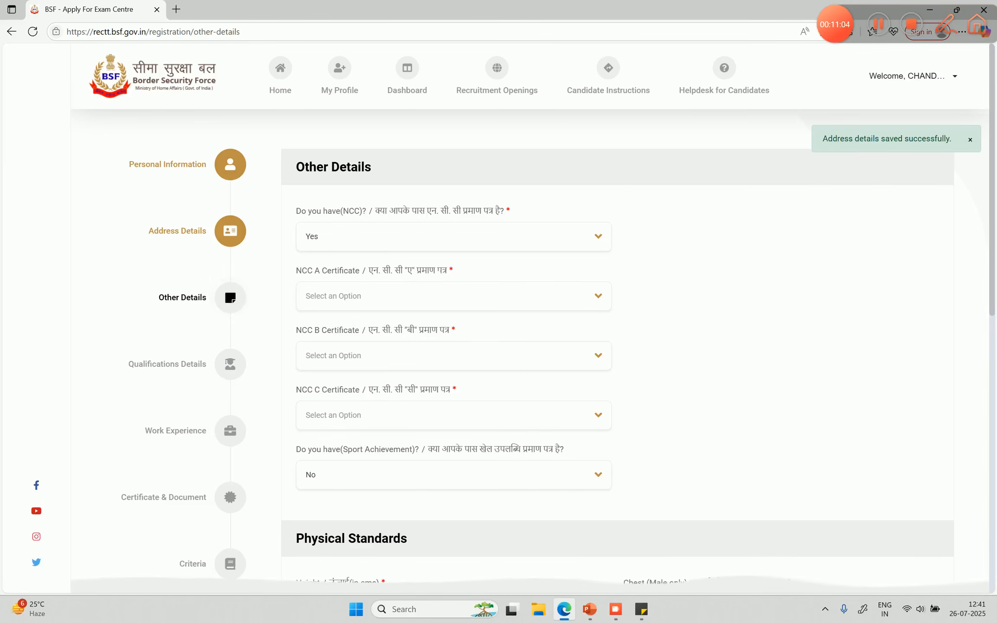
left_click(412, 304)
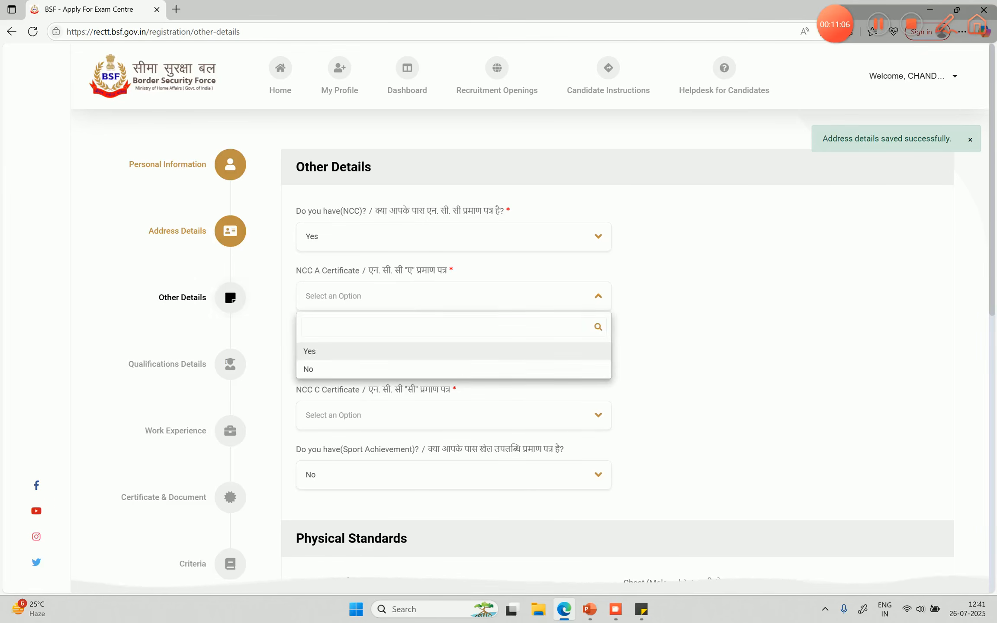
left_click_drag(652, 300, 453, 330)
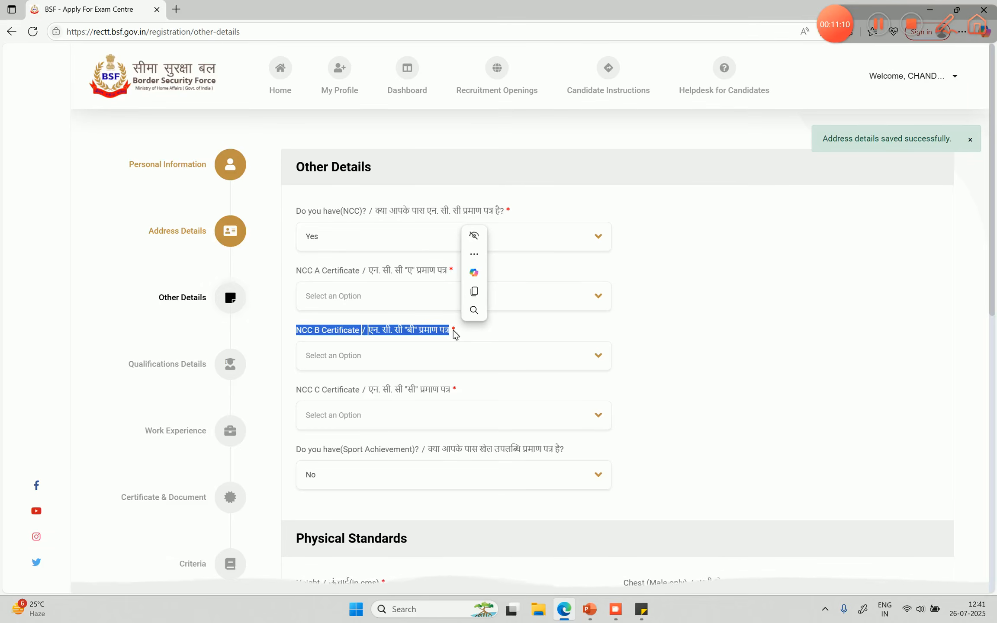
left_click(414, 239)
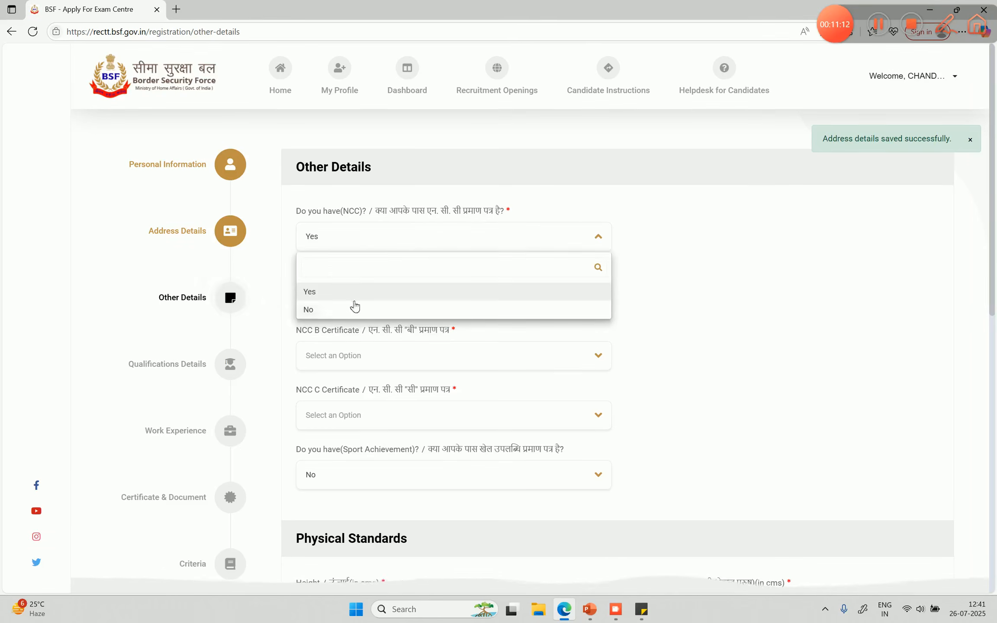
left_click(306, 310)
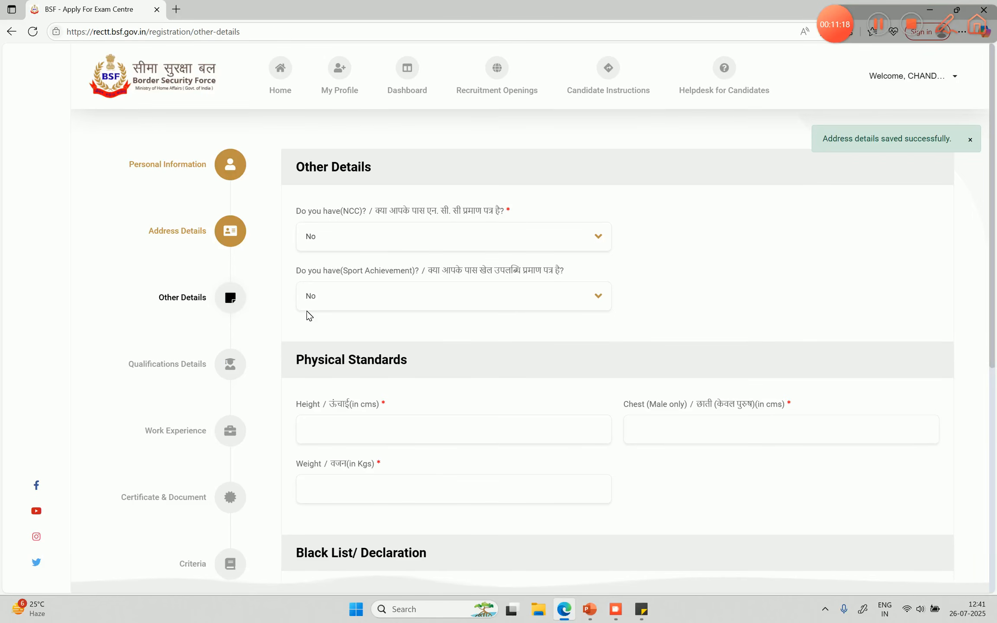
- Try a Yes sport achievement answer with Judo as game 1, check the achievement levels, and return the answer to No
left_click(360, 299)
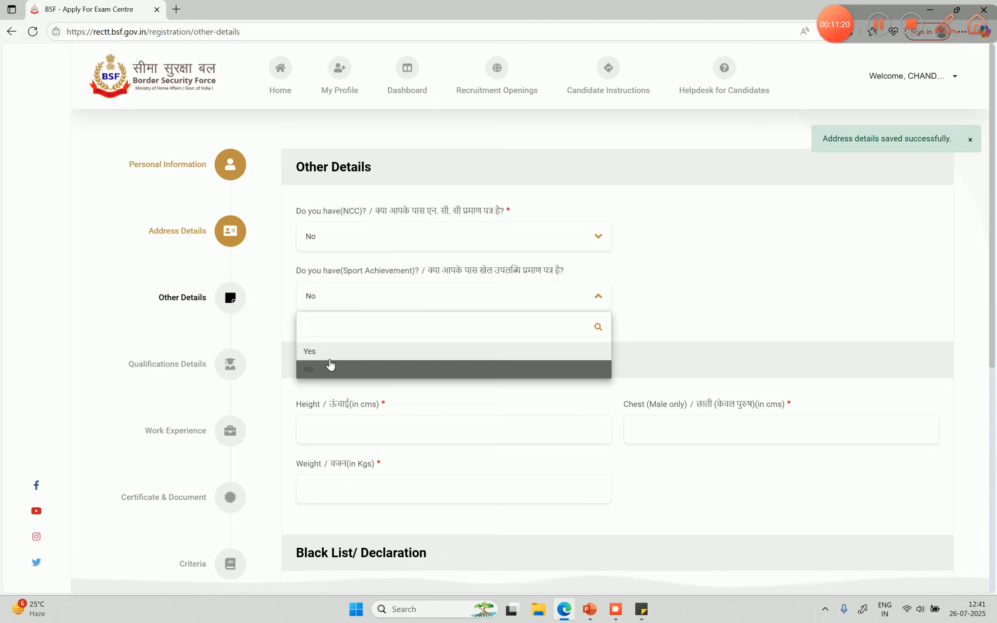
left_click(330, 354)
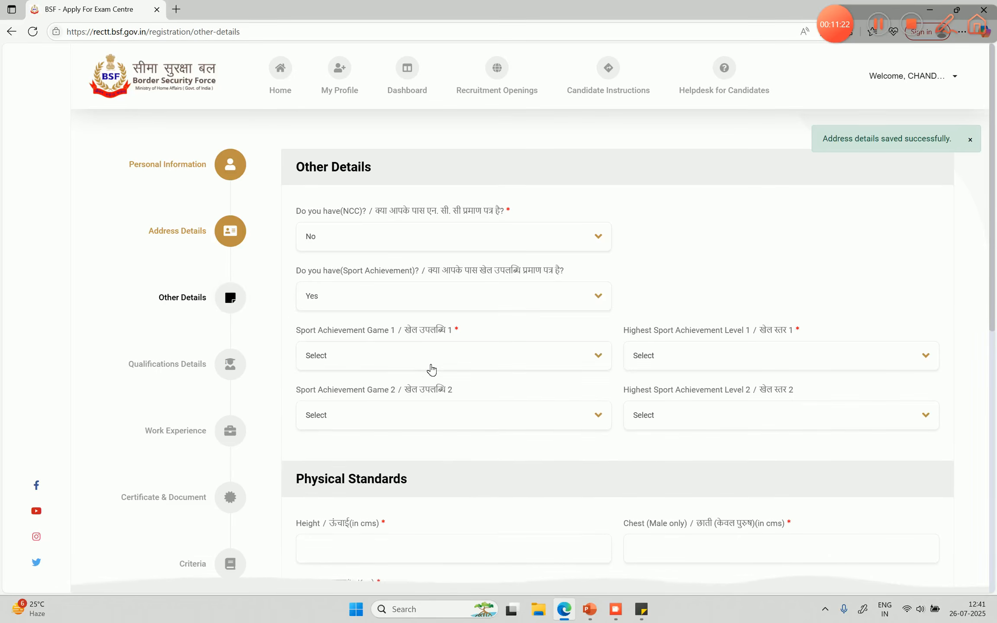
left_click(431, 369)
left_click(391, 453)
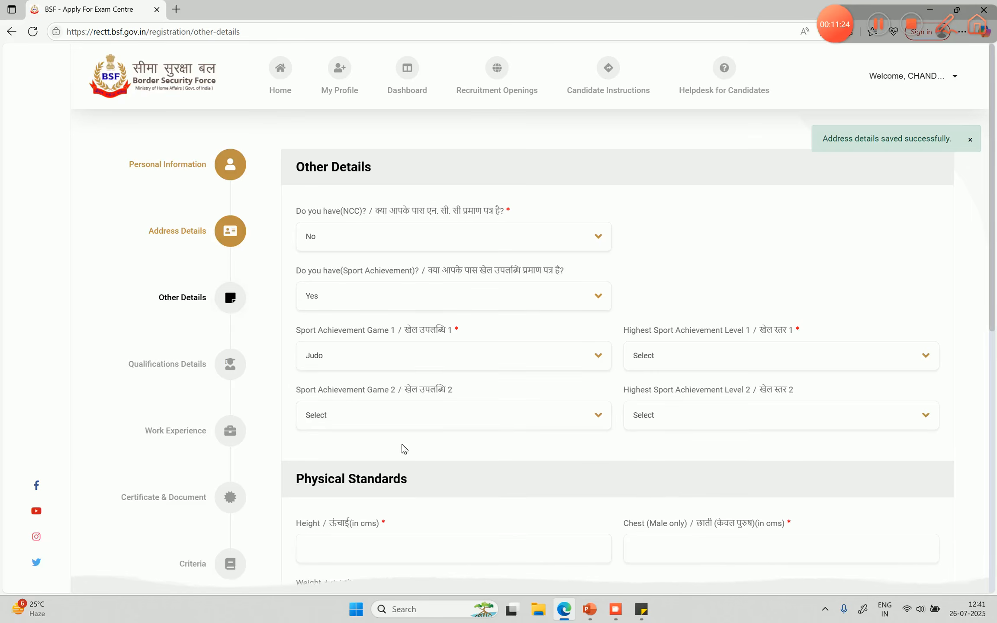
left_click(706, 355)
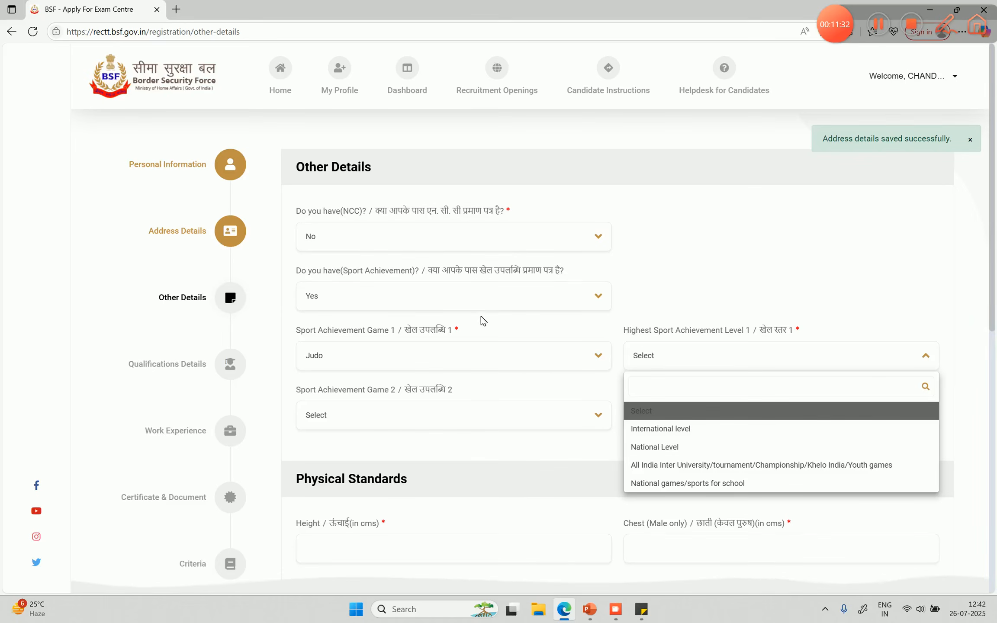
left_click(474, 305)
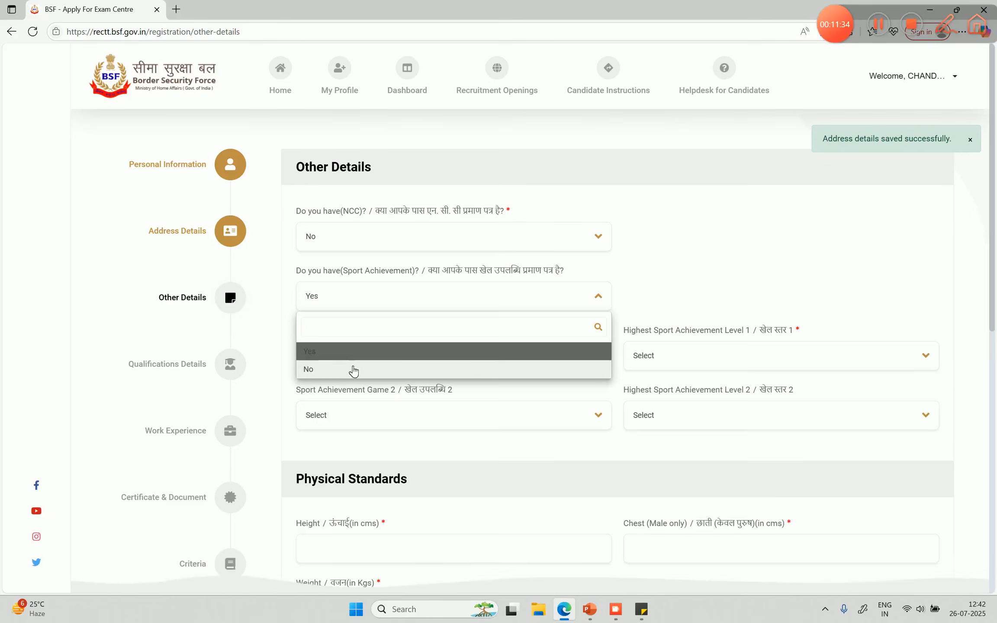
left_click(353, 371)
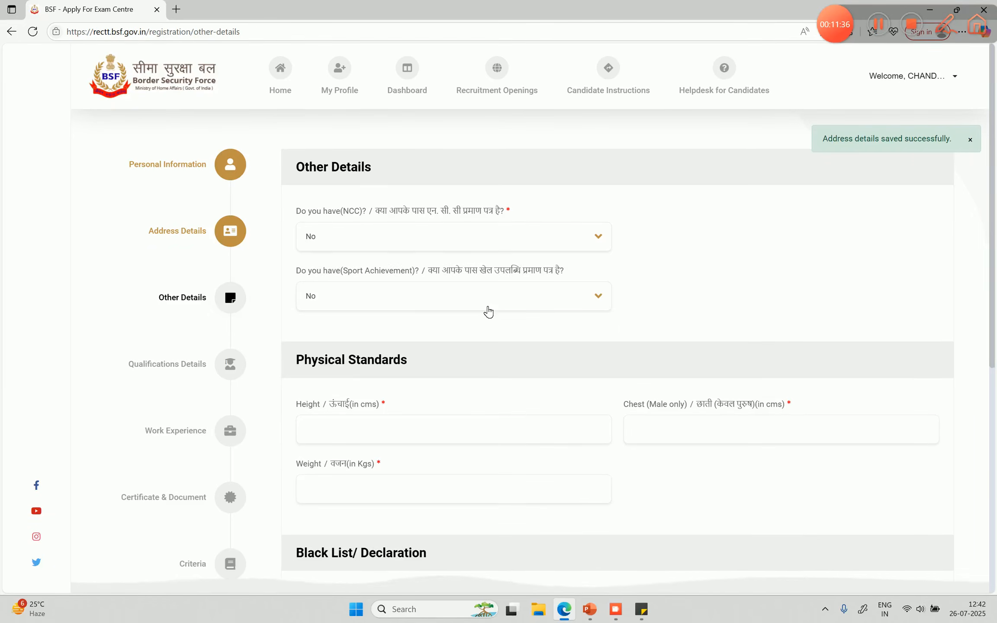
- Fill in the physical standards with height 178 cm, chest 82 cm and weight 65 kg
scroll(488, 312, "down", 4)
left_click(440, 239)
type("178")
key("Tab")
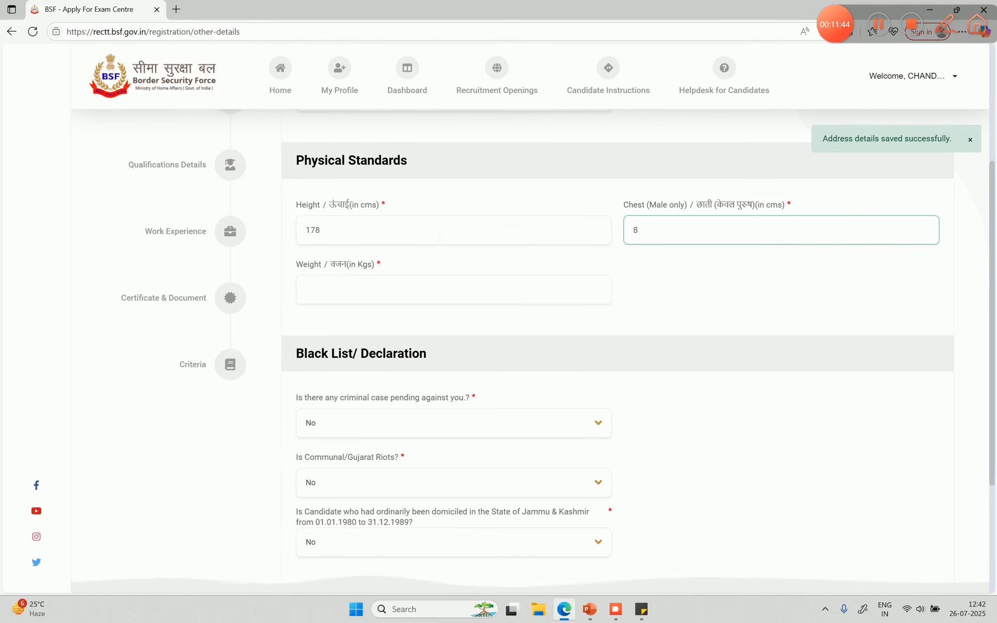
key("Tab")
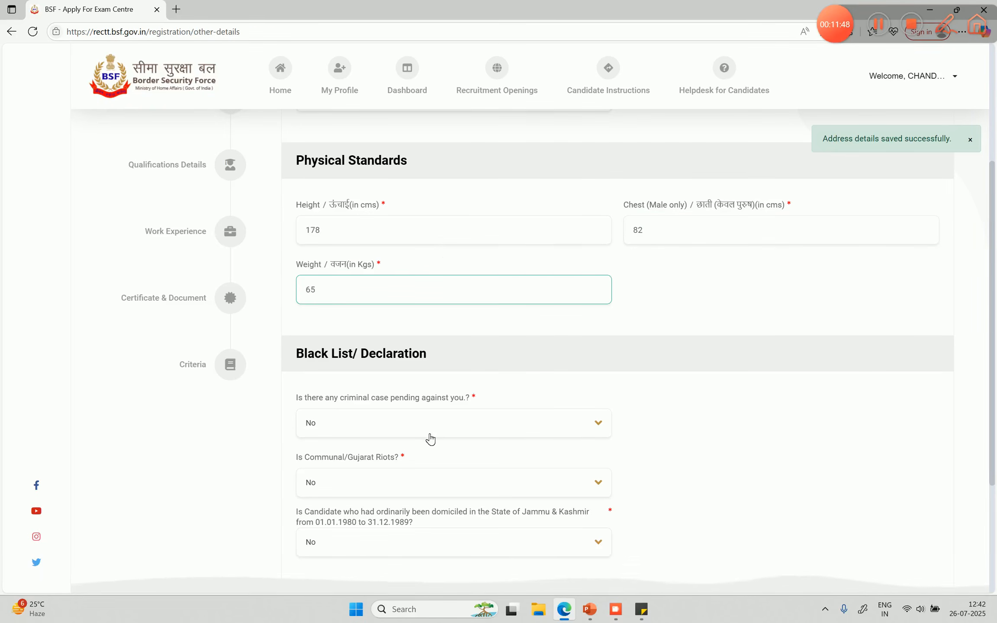
- Check the criminal case declaration's options, keep all declaration answers as No, and save the other details
scroll(422, 424, "down", 3)
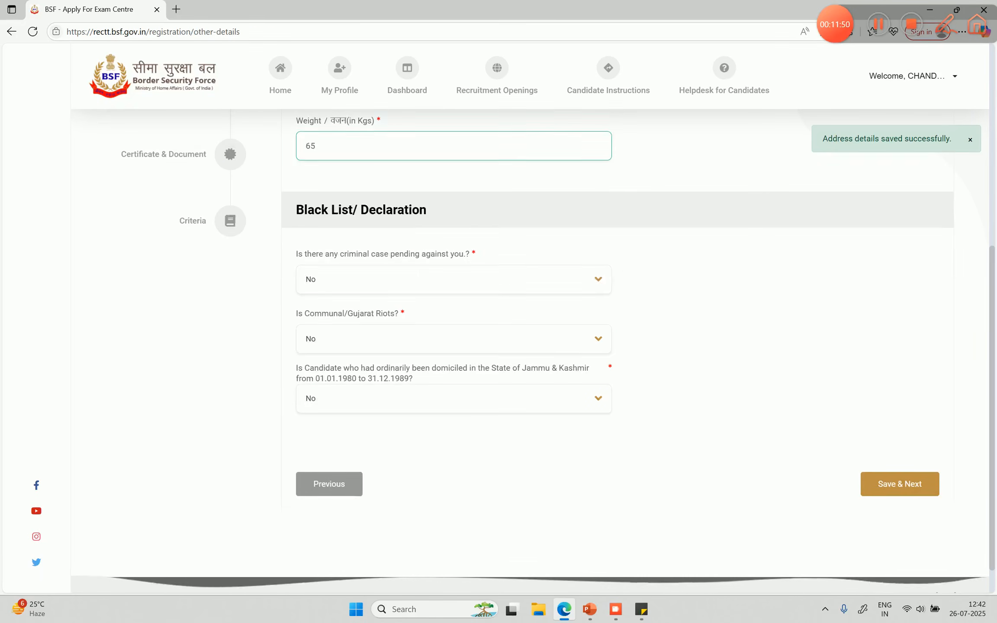
left_click(456, 290)
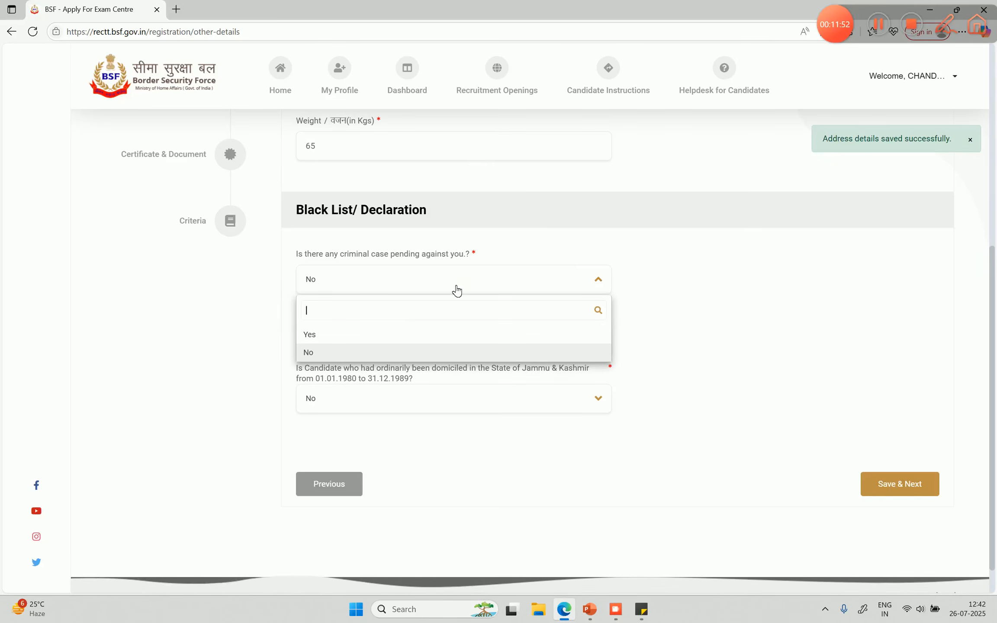
left_click(264, 302)
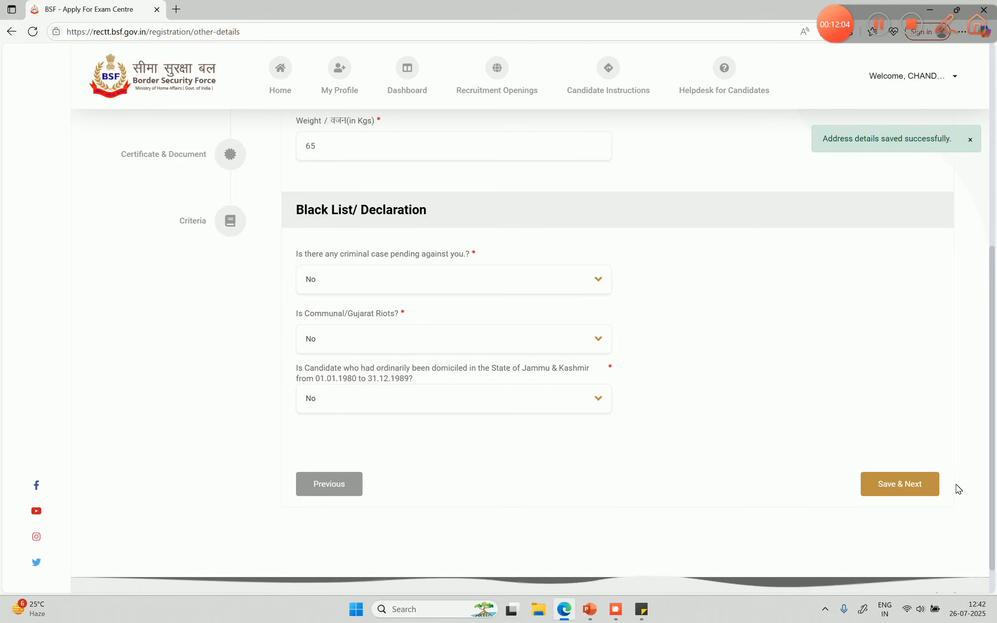
left_click(922, 484)
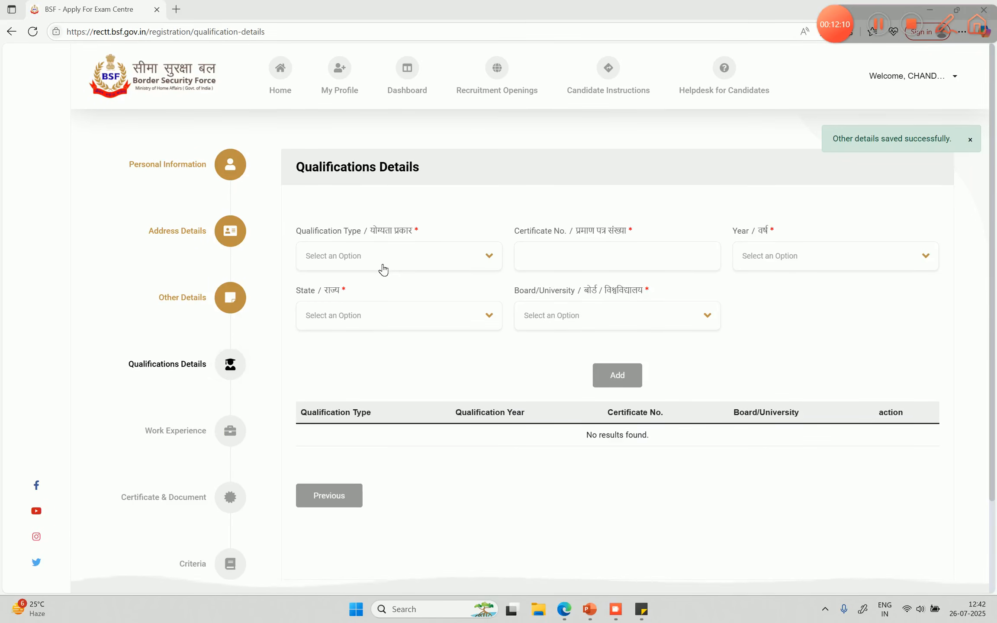
- Set the qualification type to SSC/Matric/High School and the board/university to State Board
left_click(382, 259)
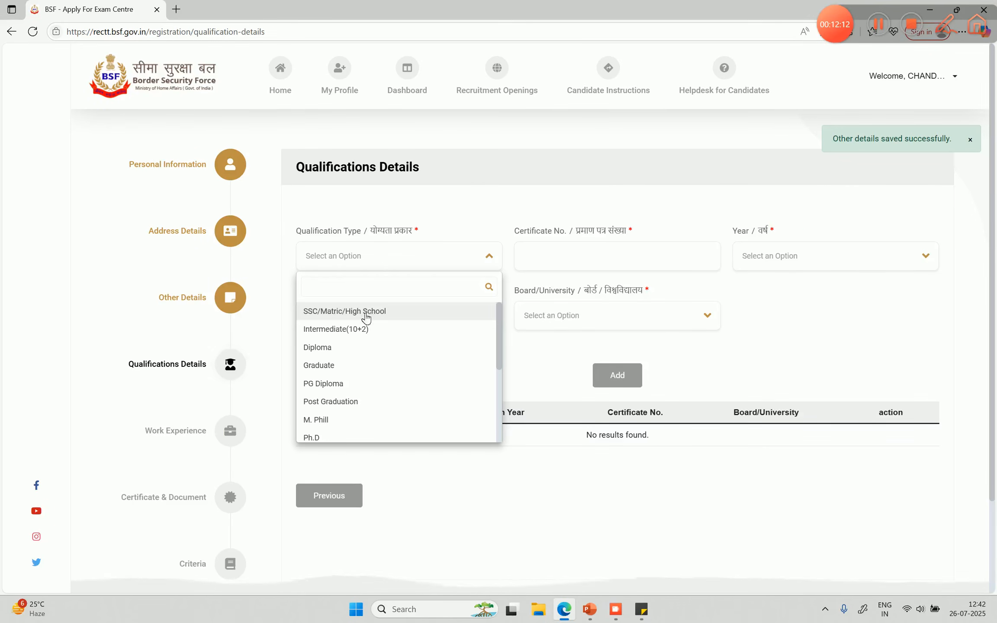
left_click(366, 318)
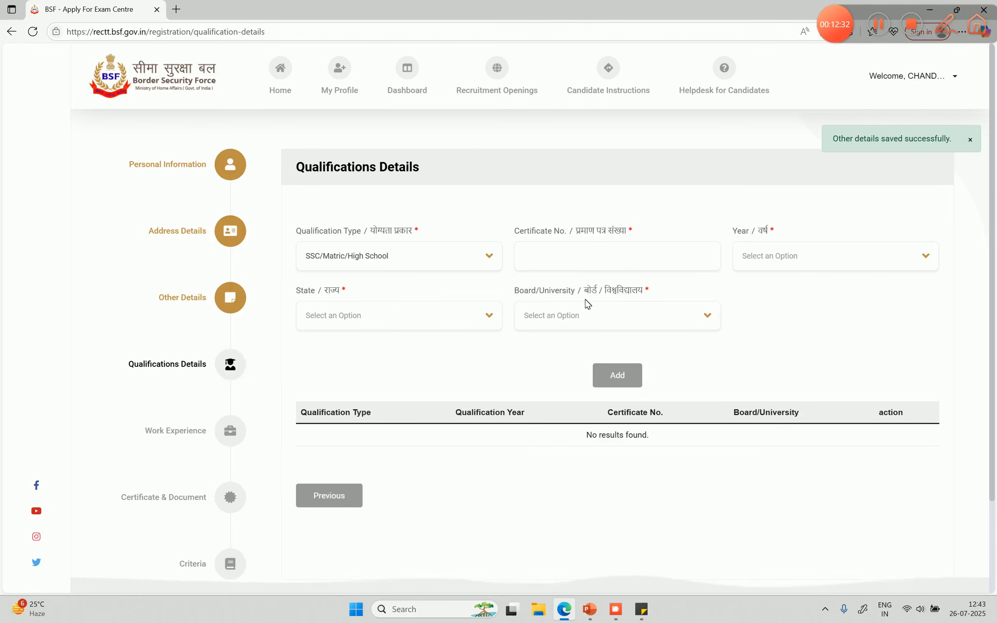
left_click(585, 319)
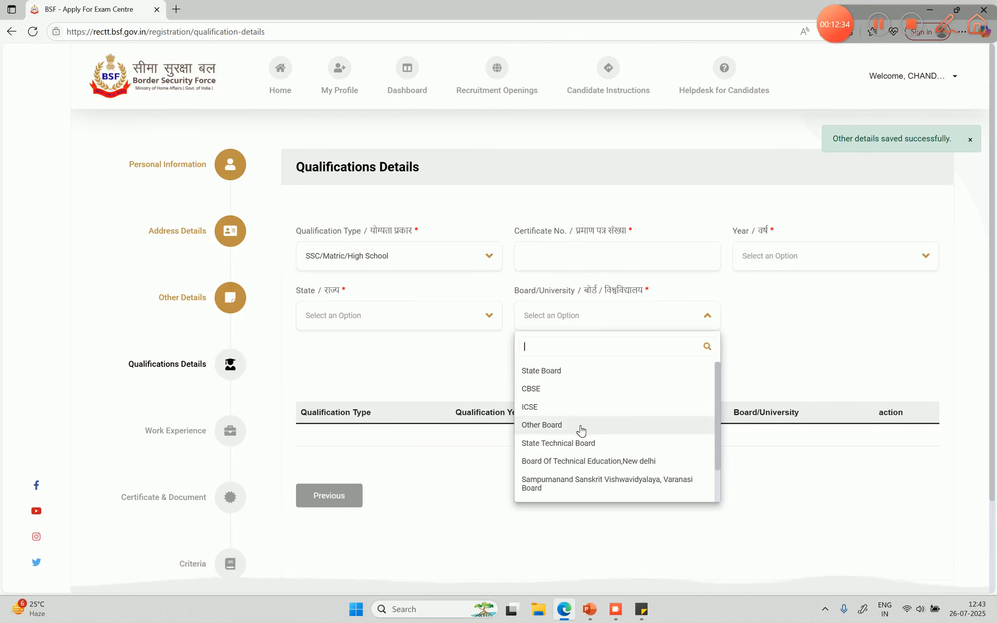
left_click(562, 370)
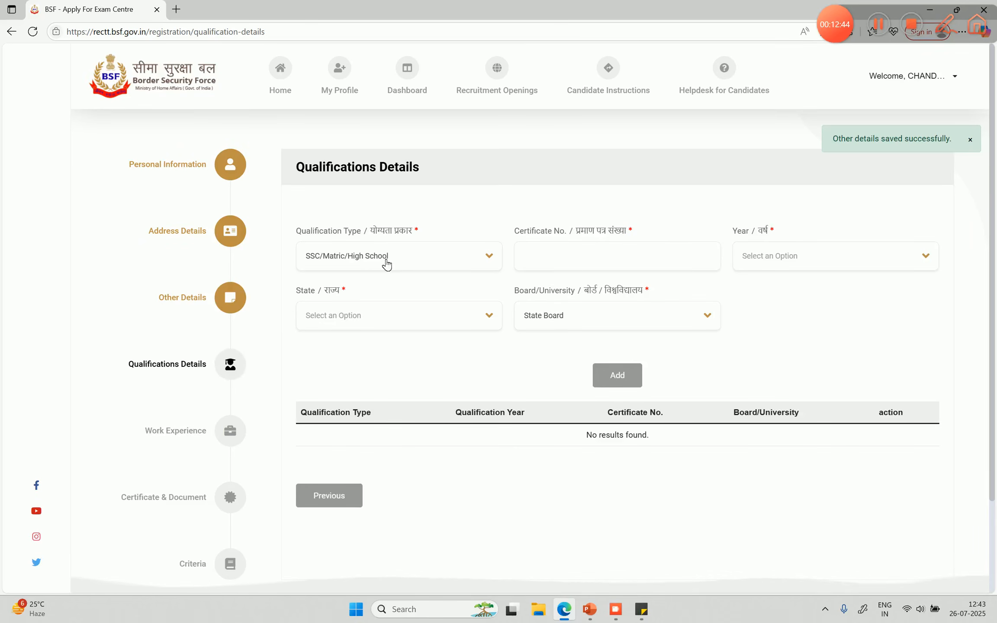
- Look through the qualification types and change the qualification type to ITI
left_click(351, 253)
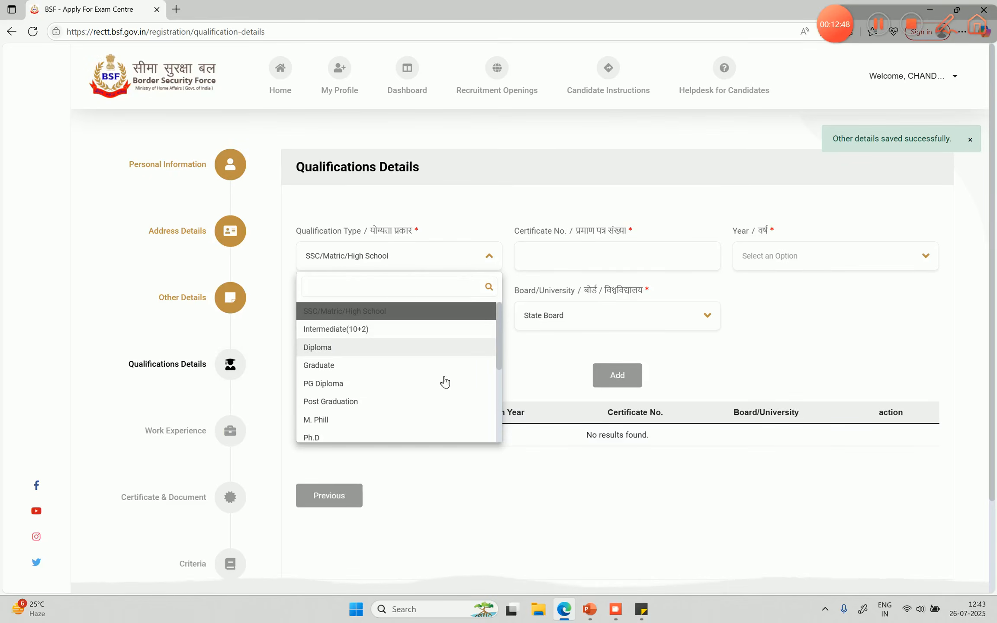
scroll(500, 414, "down", 3)
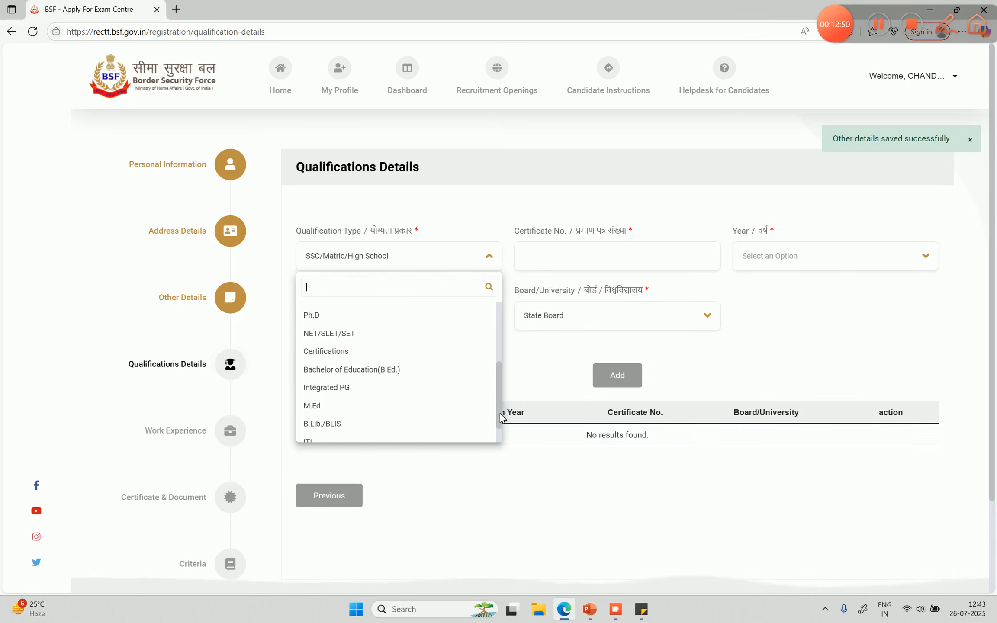
scroll(476, 437, "down", 2)
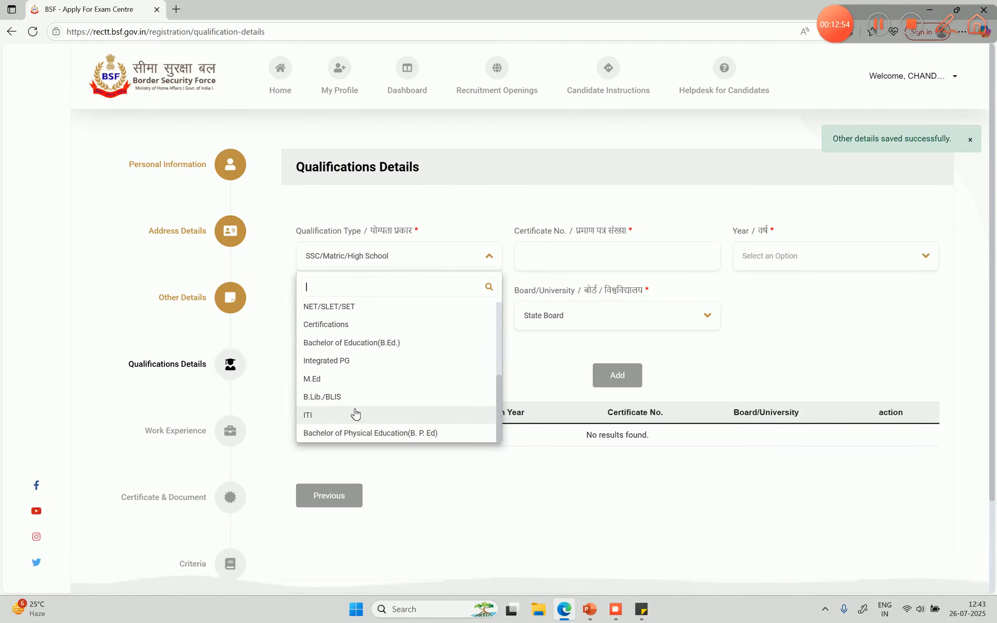
left_click(338, 416)
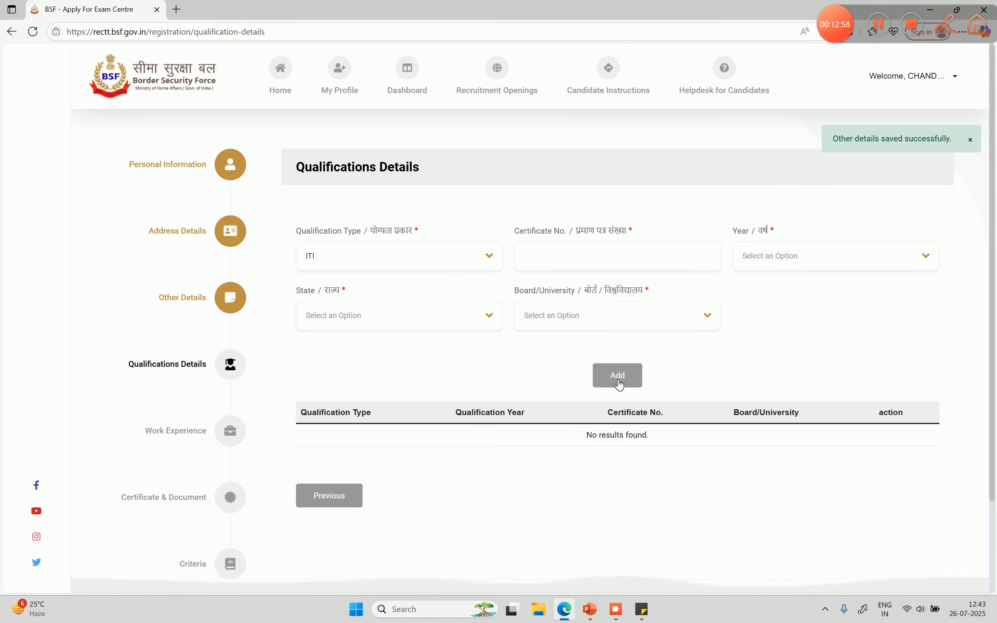
- Review the remaining qualification types and continue to Work Experience with the SSC/Matric/High School and ITI qualifications added
left_click(430, 262)
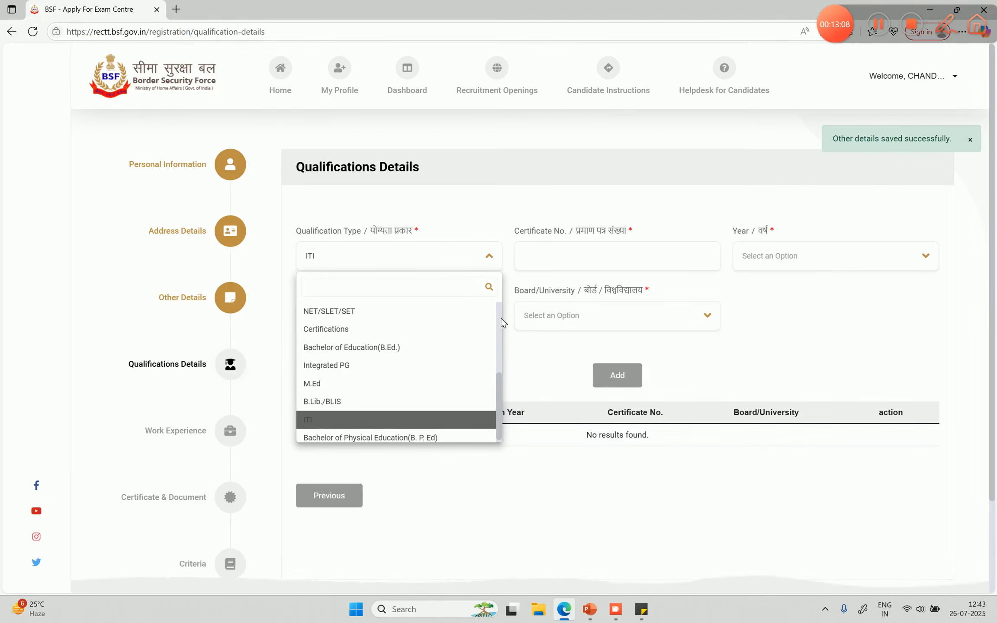
scroll(500, 324, "up", 3)
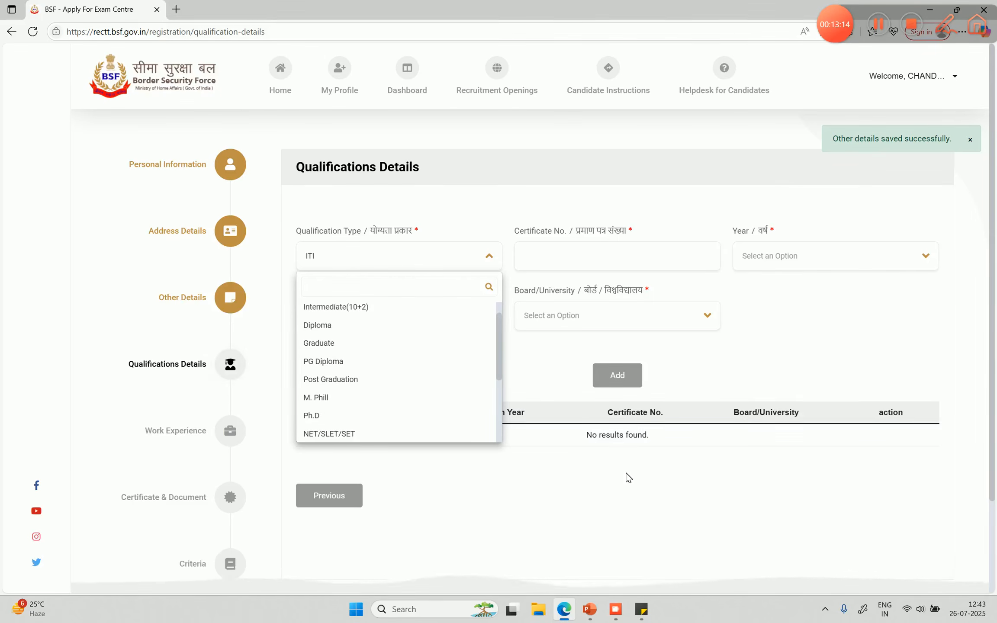
scroll(628, 477, "down", 3)
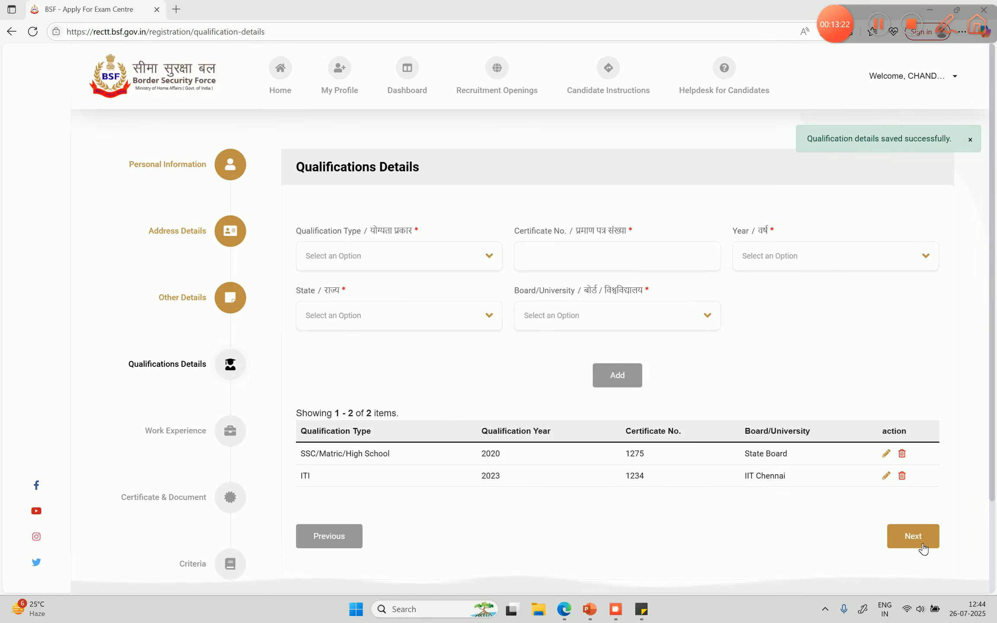
left_click(923, 546)
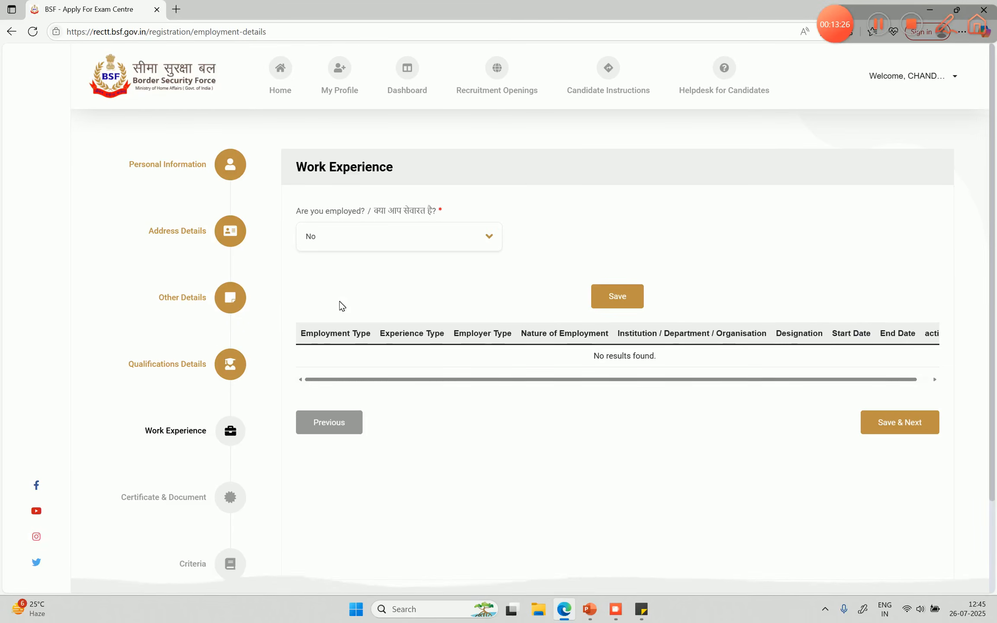
- Answer Yes to being employed and look through the options for employment, experience type and employer type
left_click(372, 239)
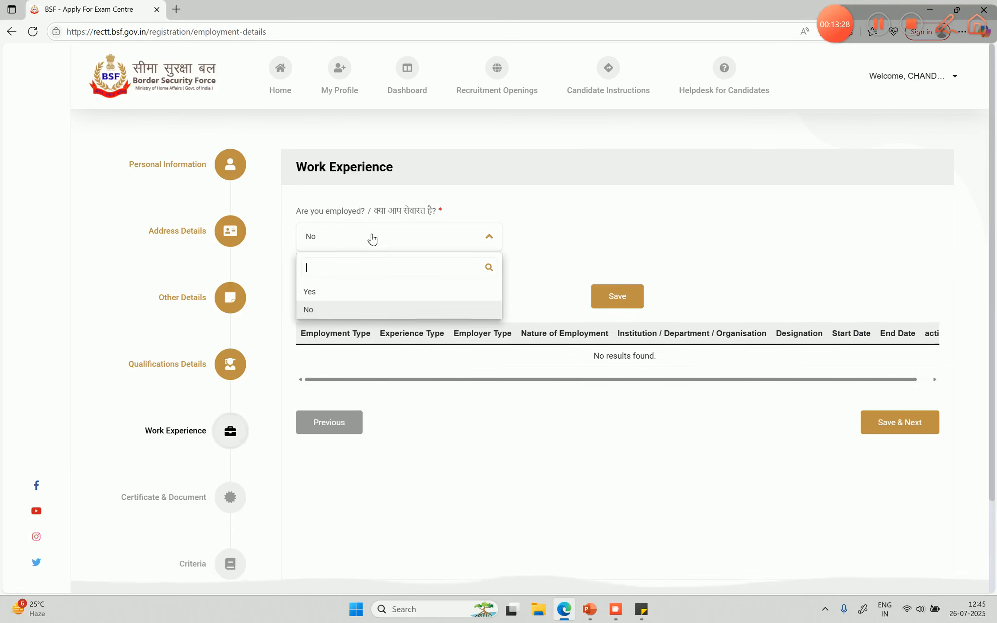
left_click(329, 298)
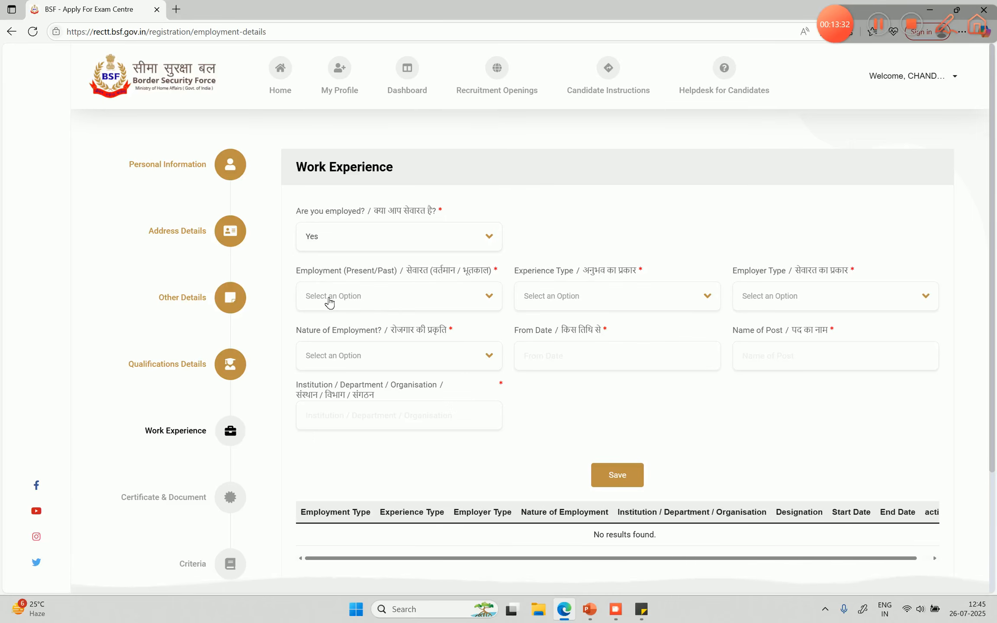
left_click(370, 295)
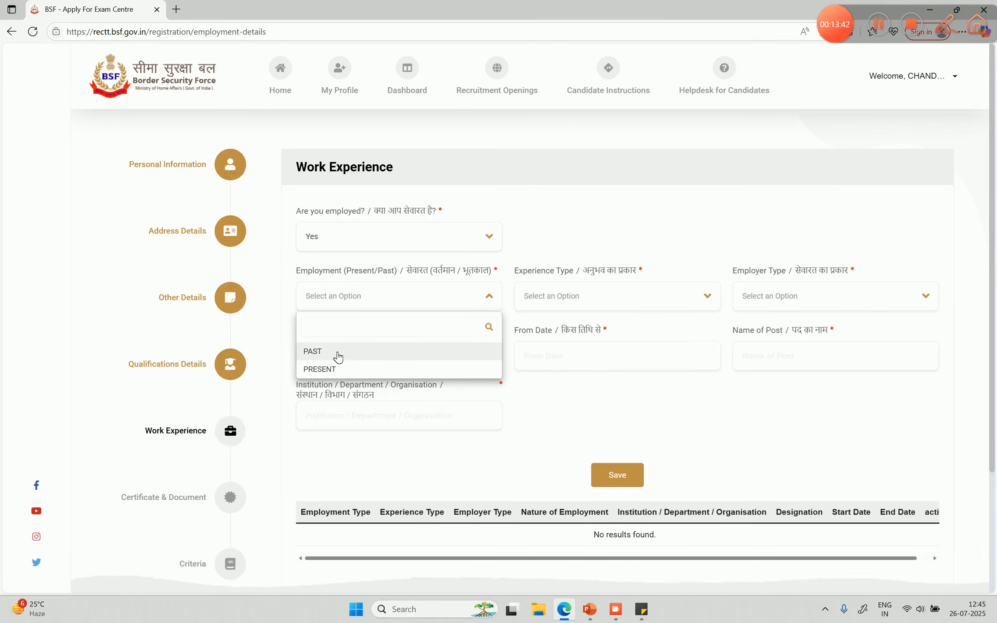
left_click(553, 299)
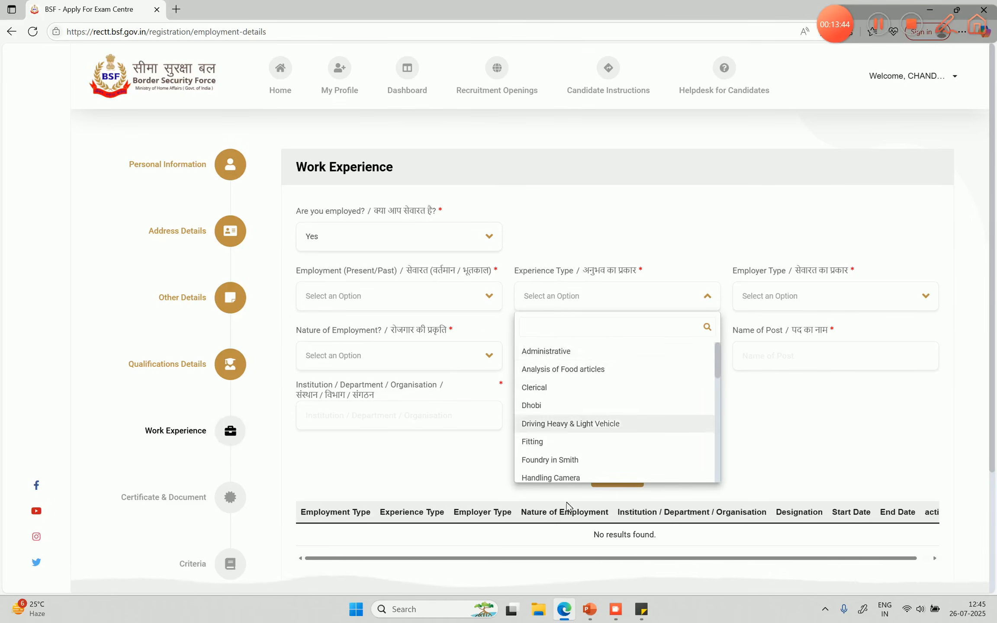
scroll(563, 365, "down", 1)
left_click(777, 308)
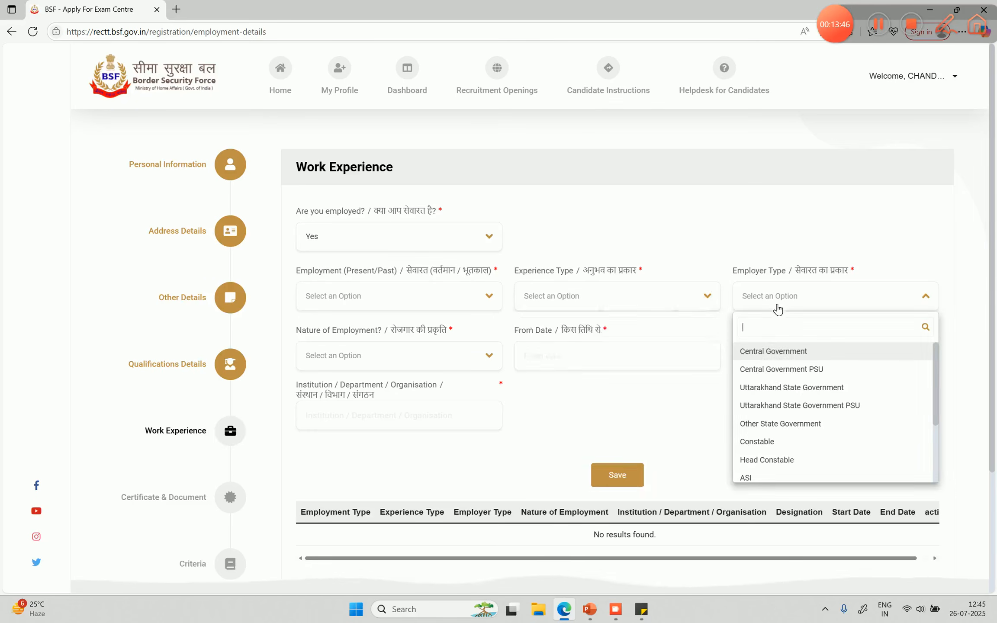
left_click(662, 243)
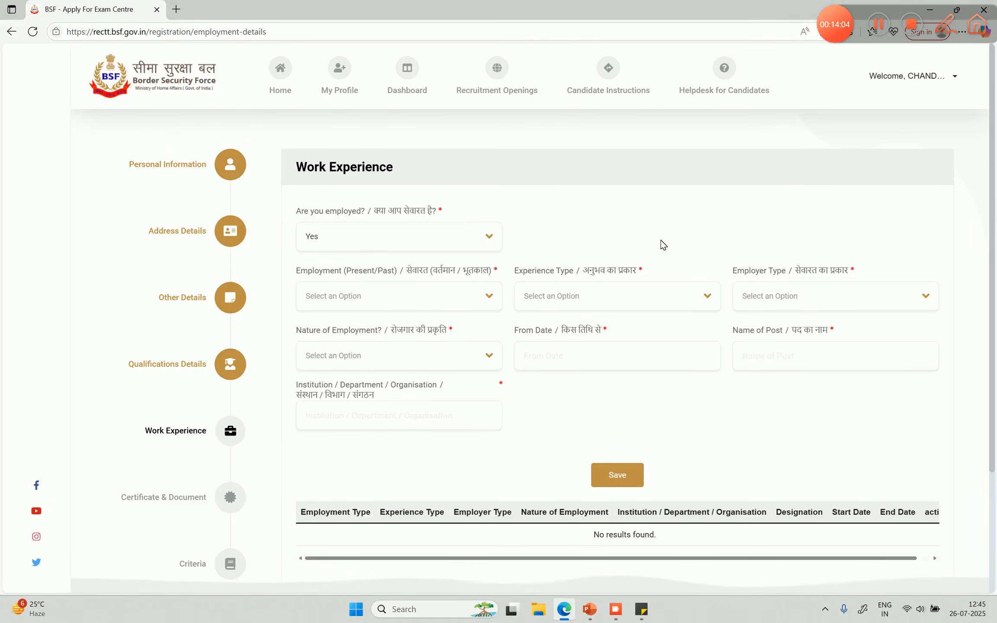
- Answer No to being employed, save the work experience, and review the required document uploads and declaration
left_click(432, 247)
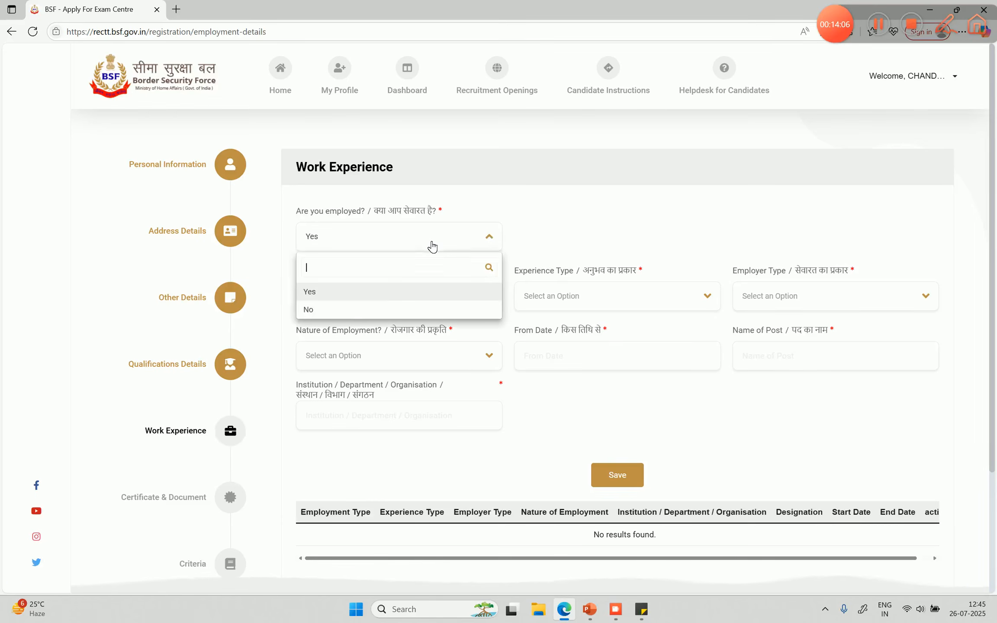
left_click(346, 310)
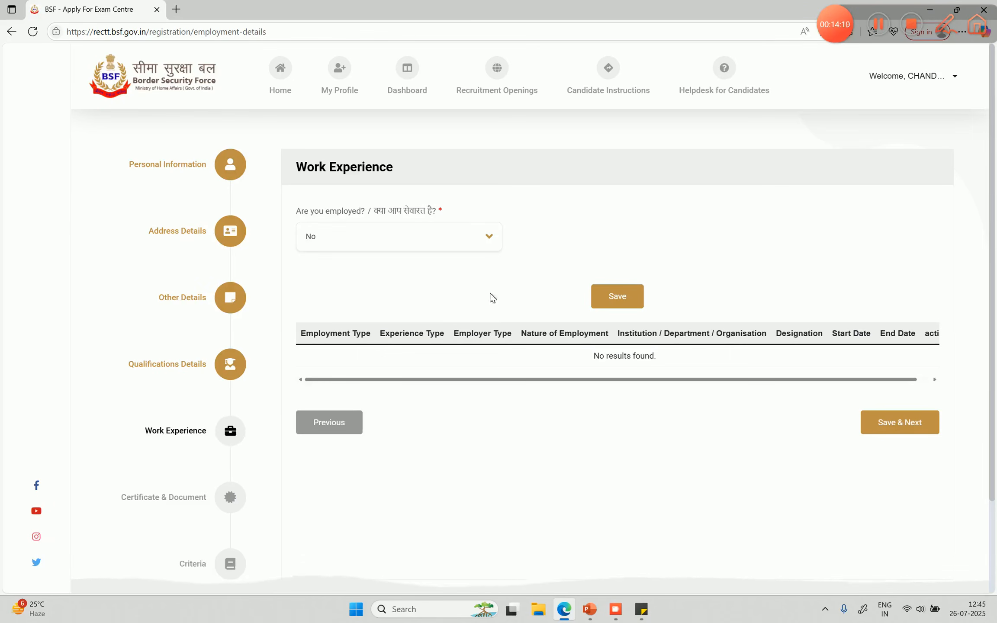
left_click(933, 431)
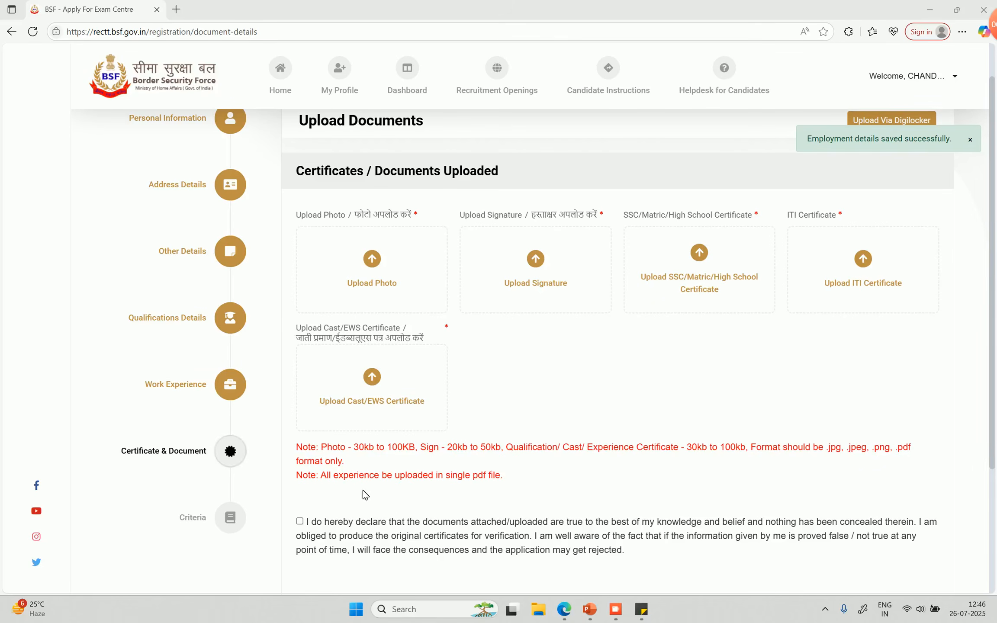
scroll(377, 497, "down", 2)
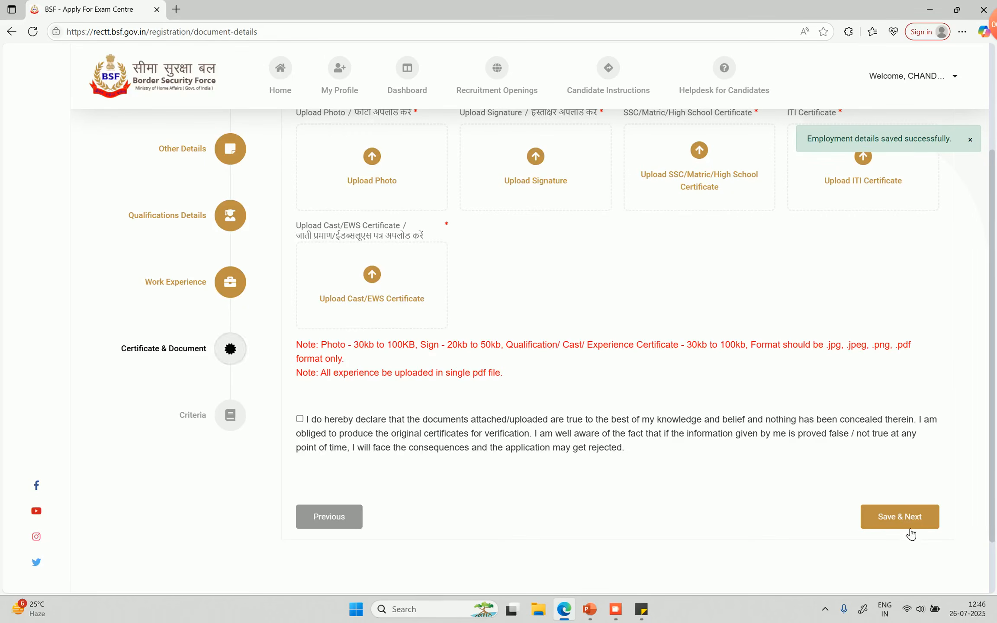
scroll(615, 346, "up", 2)
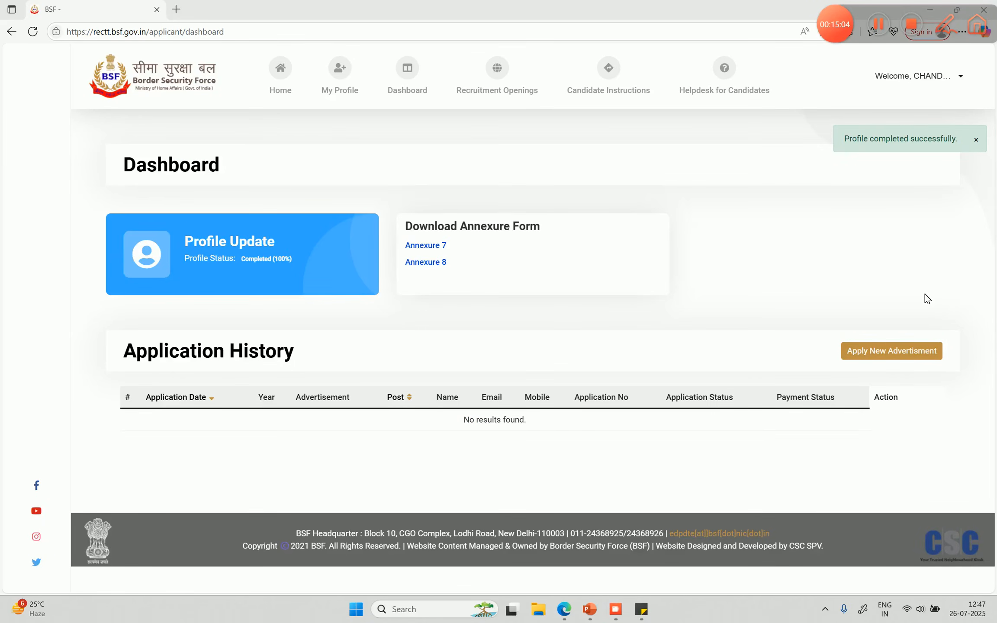
- Start a new application for the Constable(Tradesmen) advertisement CT_trade_07/2025 and select the constable(Carpenter) post
left_click(885, 357)
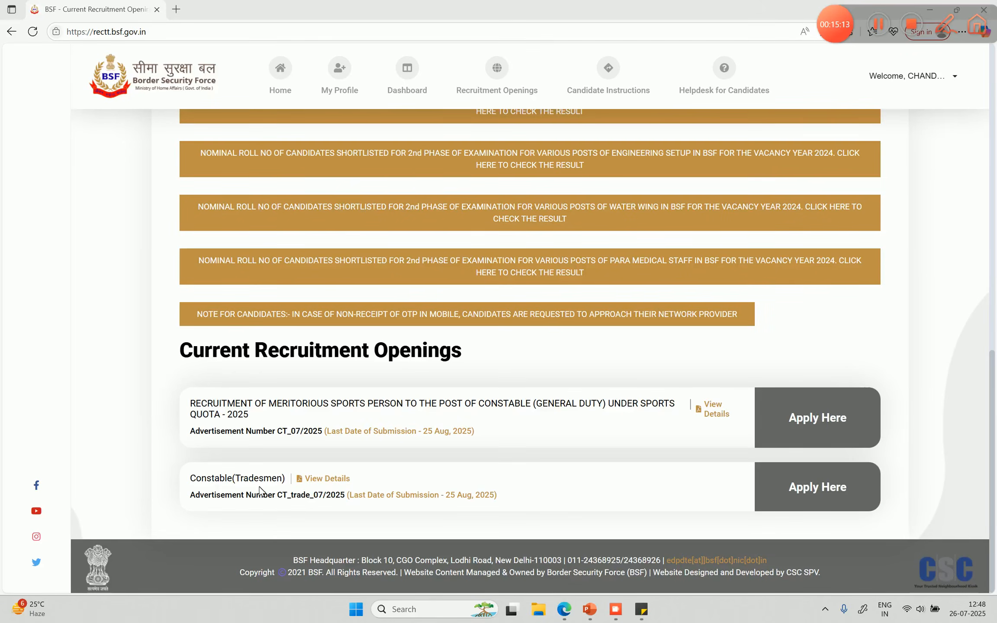
left_click(844, 496)
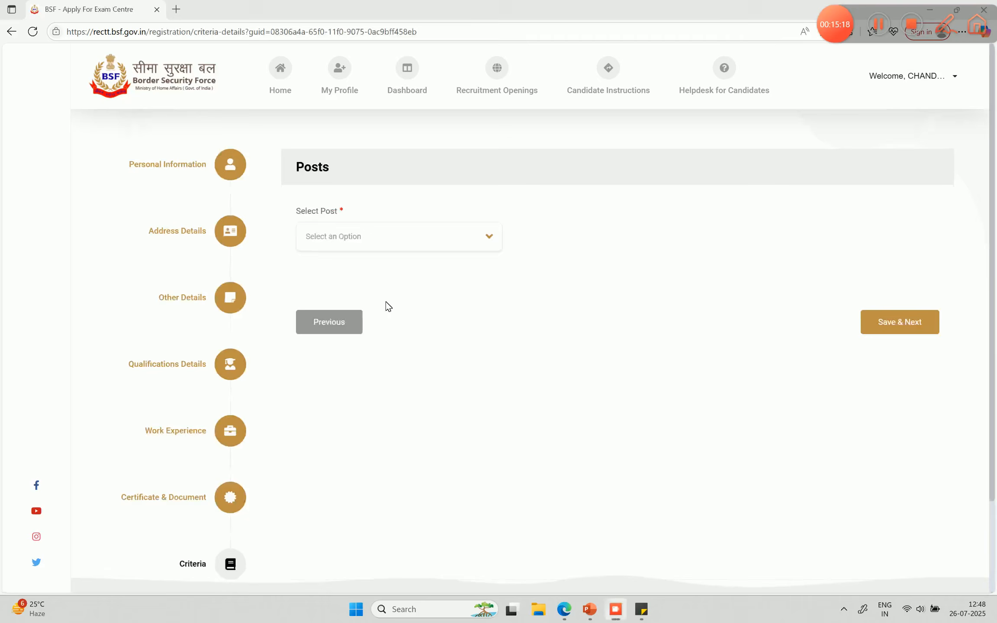
left_click(434, 247)
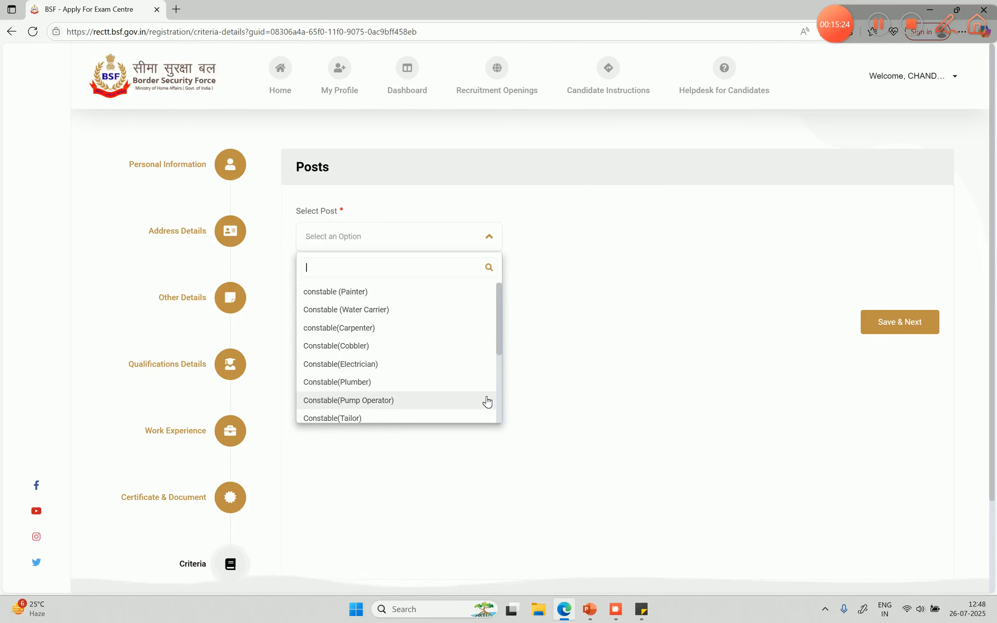
left_click(594, 258)
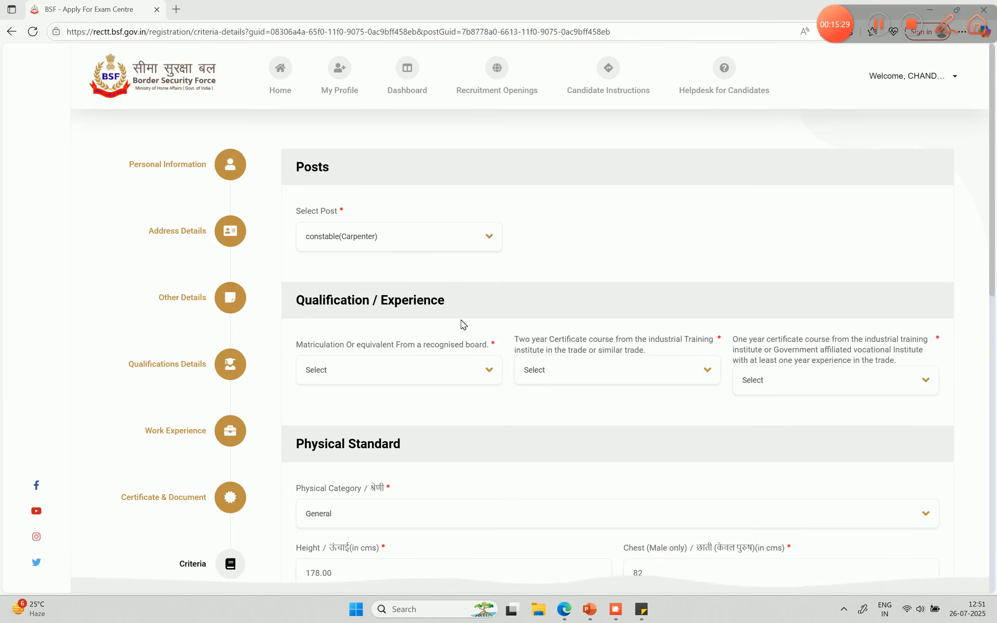
- Answer Yes for matriculation, Yes for the two-year ITI certificate course, and No for the one-year certificate course with experience
left_click(456, 372)
left_click(329, 442)
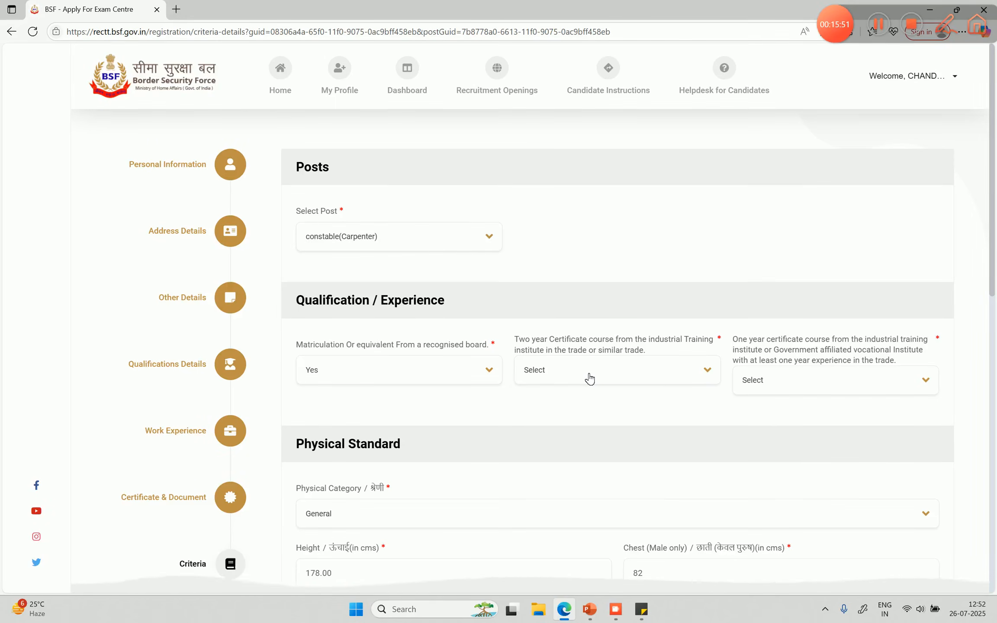
left_click(589, 379)
left_click(556, 450)
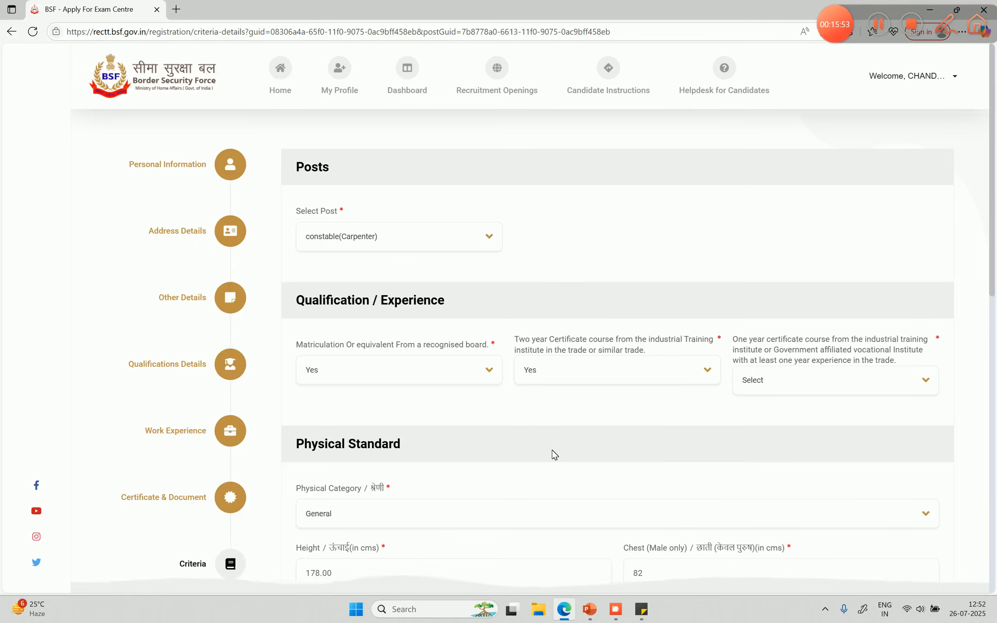
left_click(746, 382)
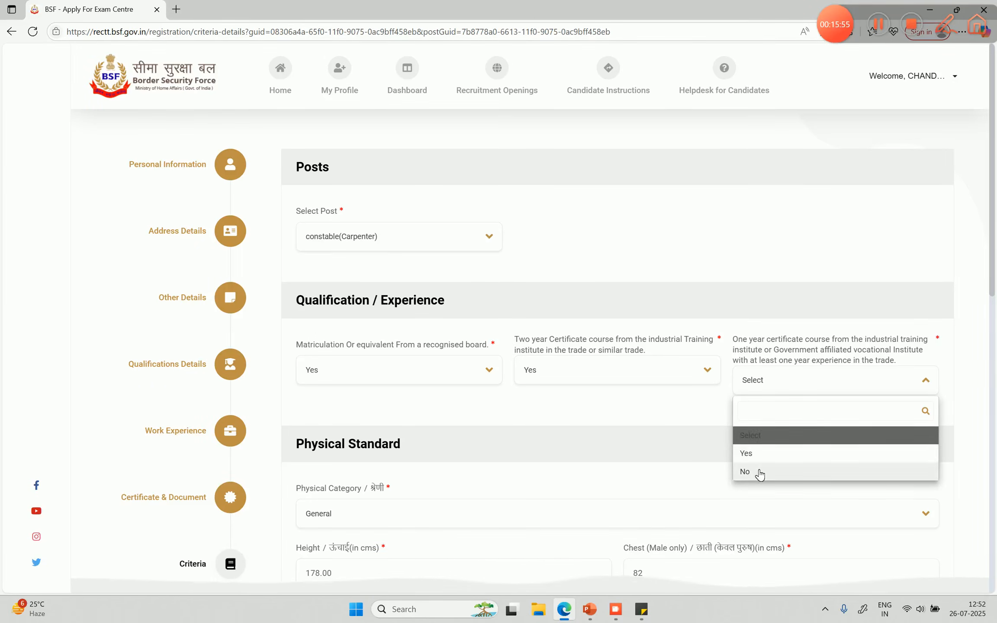
left_click(748, 471)
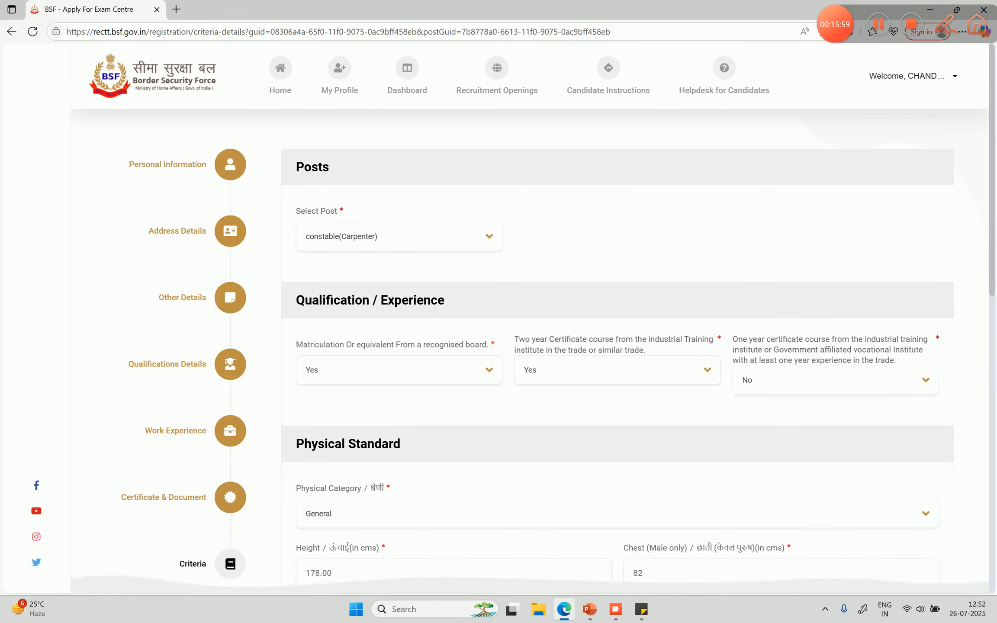
- Check the physical category options under Physical Standard and keep General selected
scroll(733, 387, "down", 6)
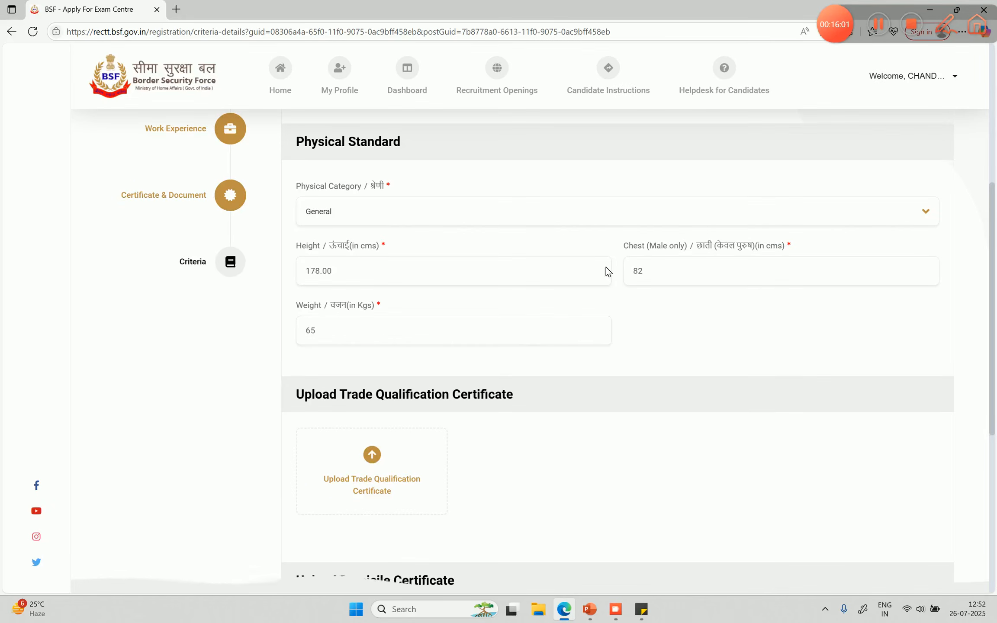
left_click(457, 211)
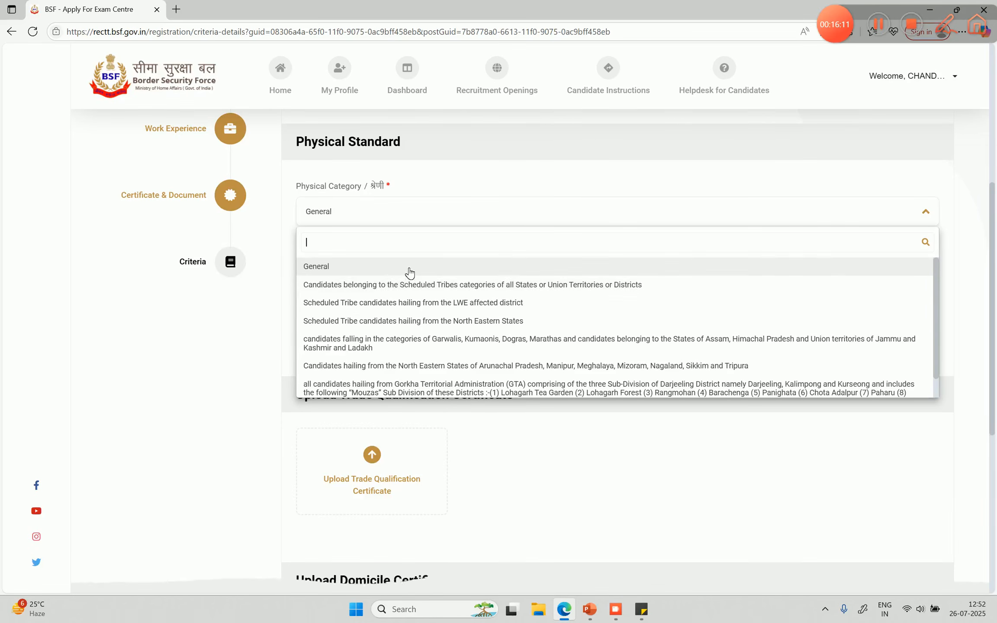
left_click(541, 266)
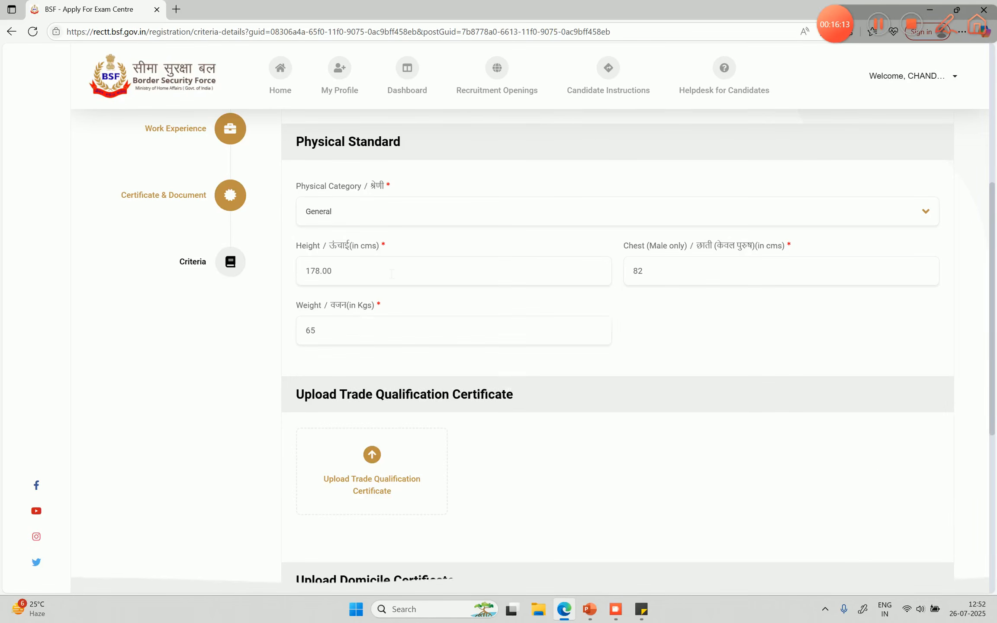
left_click(509, 223)
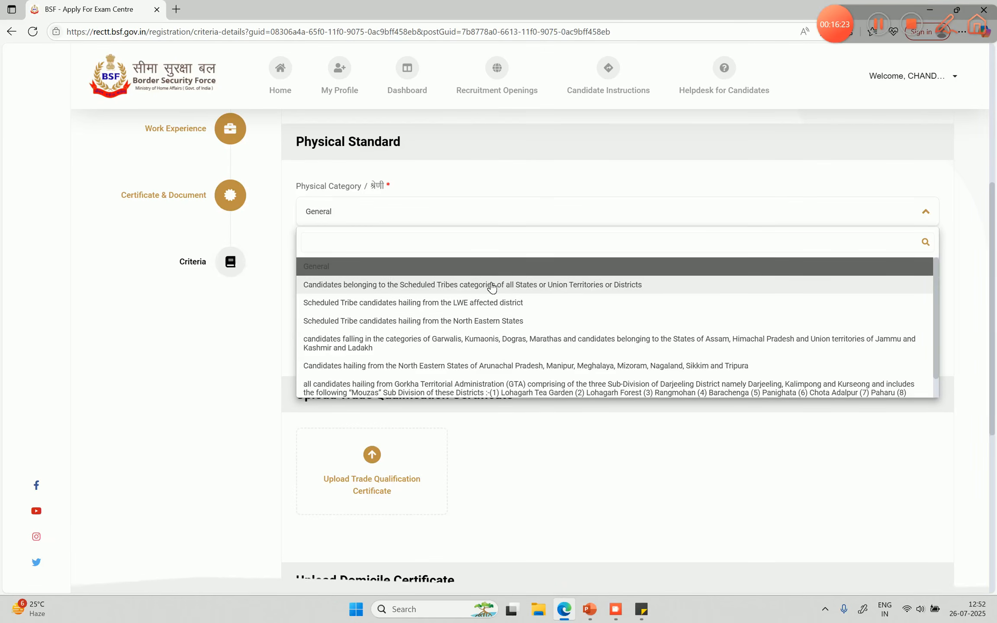
left_click(440, 275)
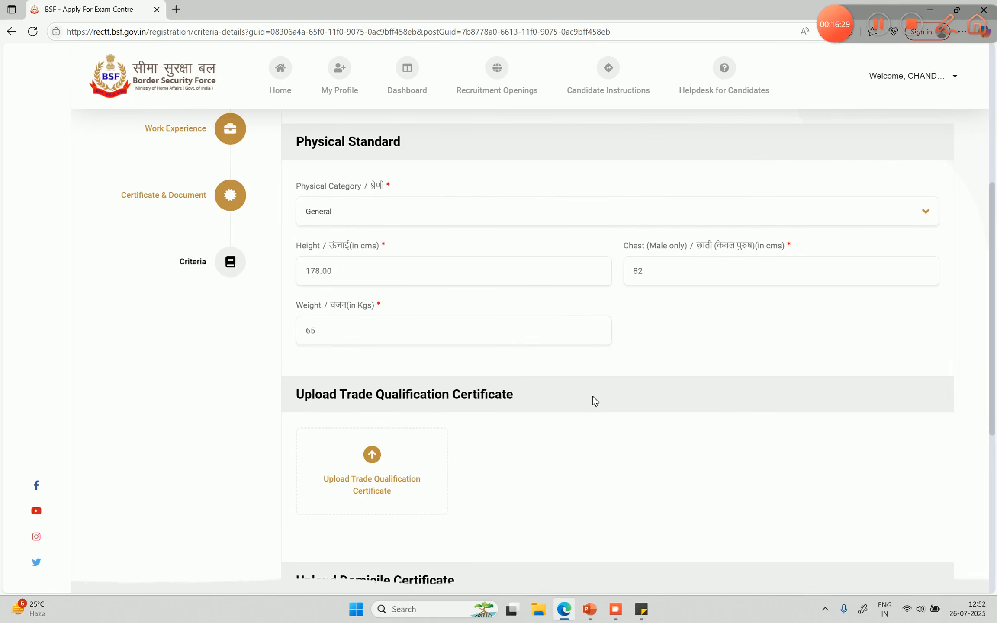
- Review the completed criteria form, including the trade qualification and domicile certificate upload sections
scroll(594, 400, "down", 4)
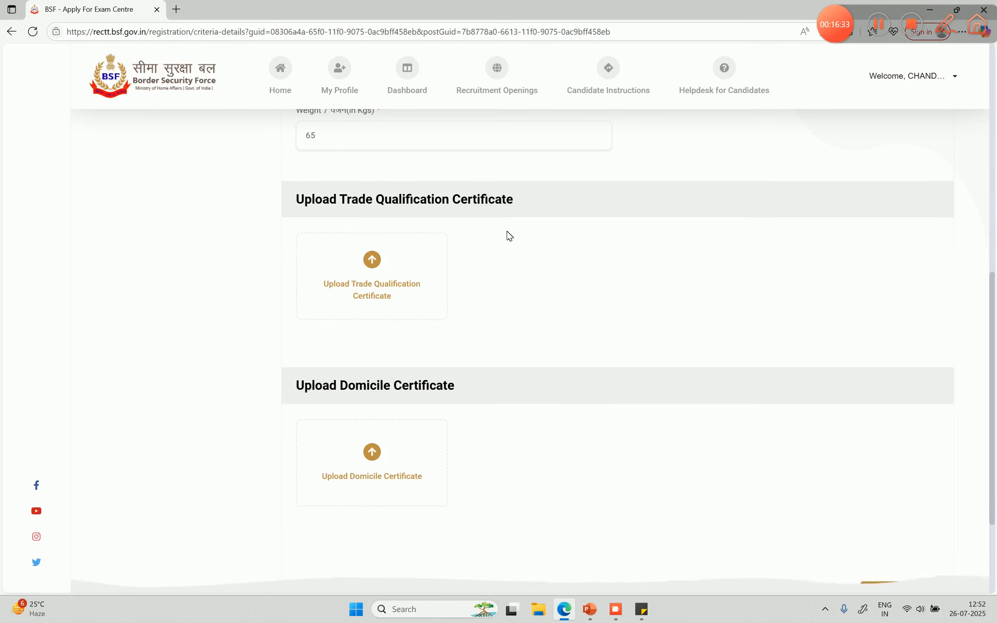
scroll(507, 232, "up", 15)
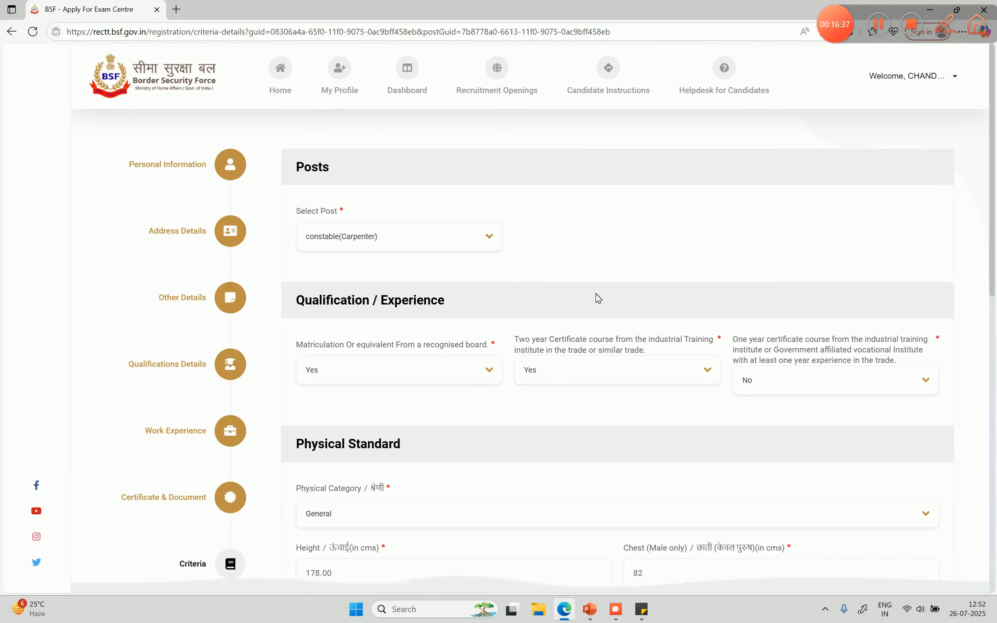
scroll(530, 292, "down", 10)
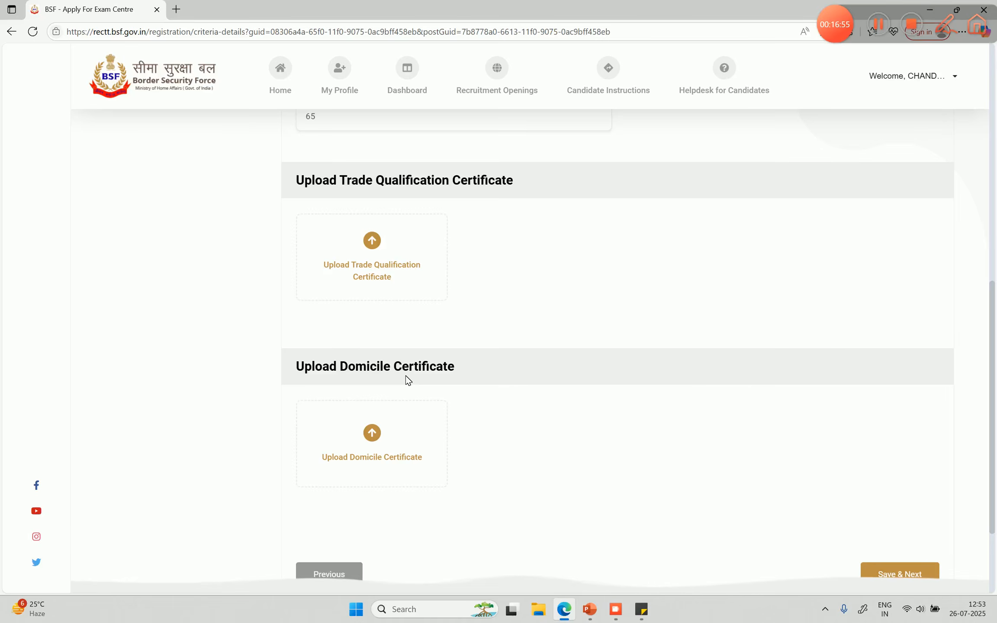
scroll(405, 378, "up", 1)
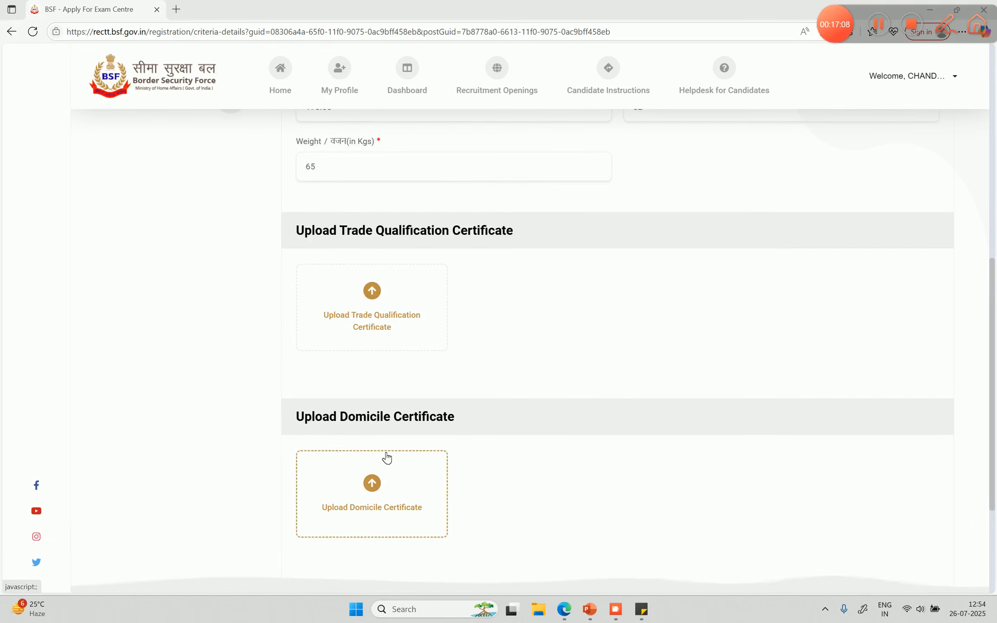
scroll(386, 458, "down", 3)
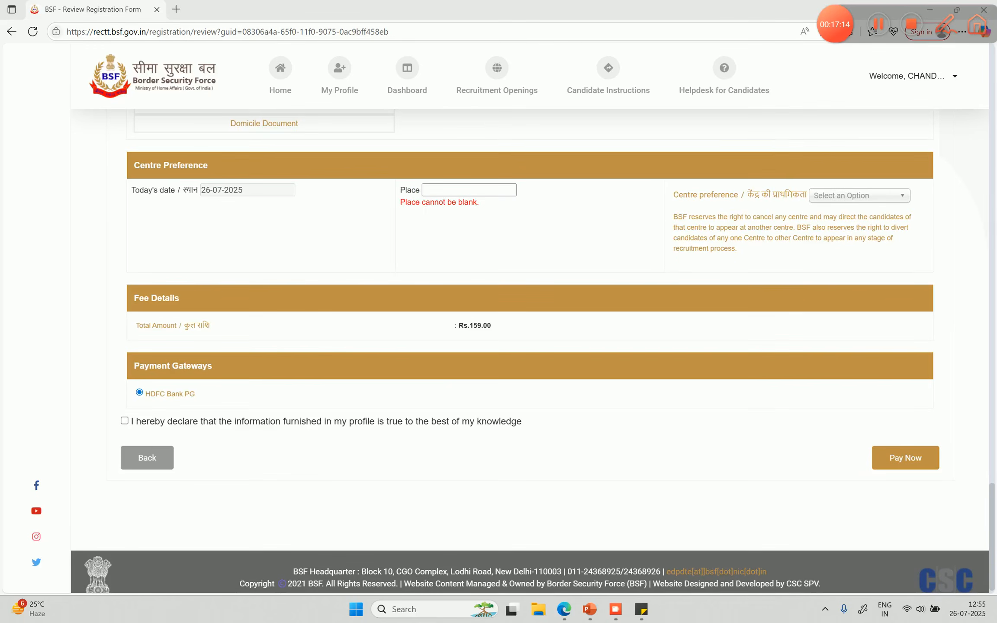
- Look through the available exam centres and set the centre preference to Bangaluru
left_click(450, 195)
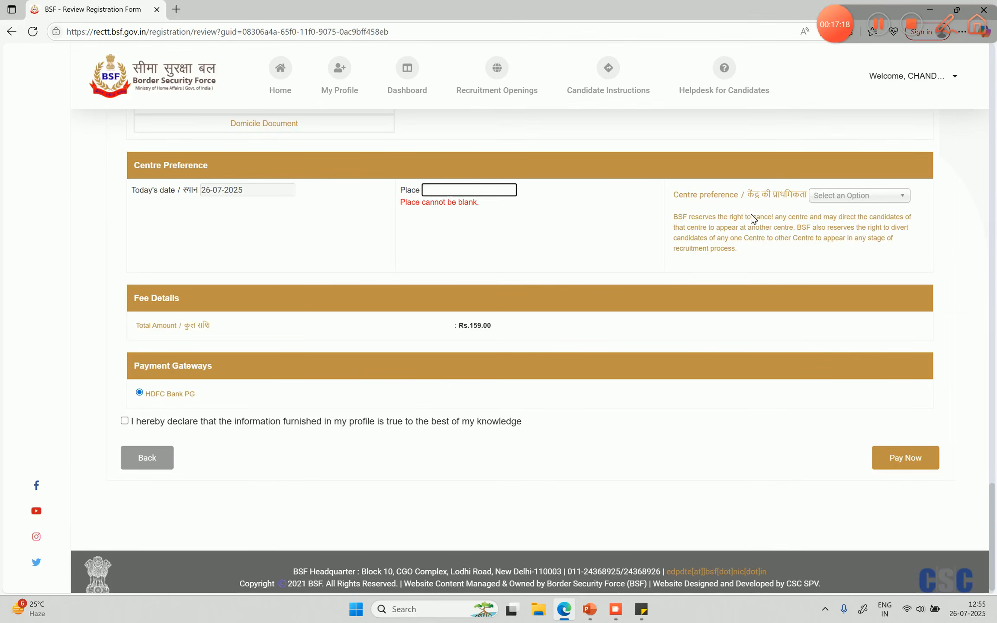
left_click(837, 199)
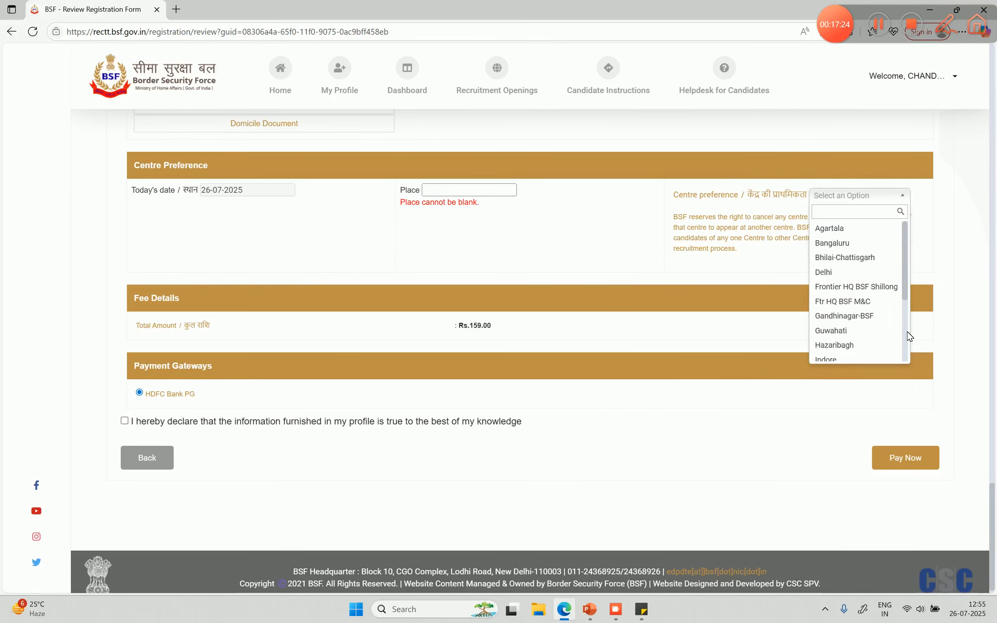
scroll(908, 337, "down", 3)
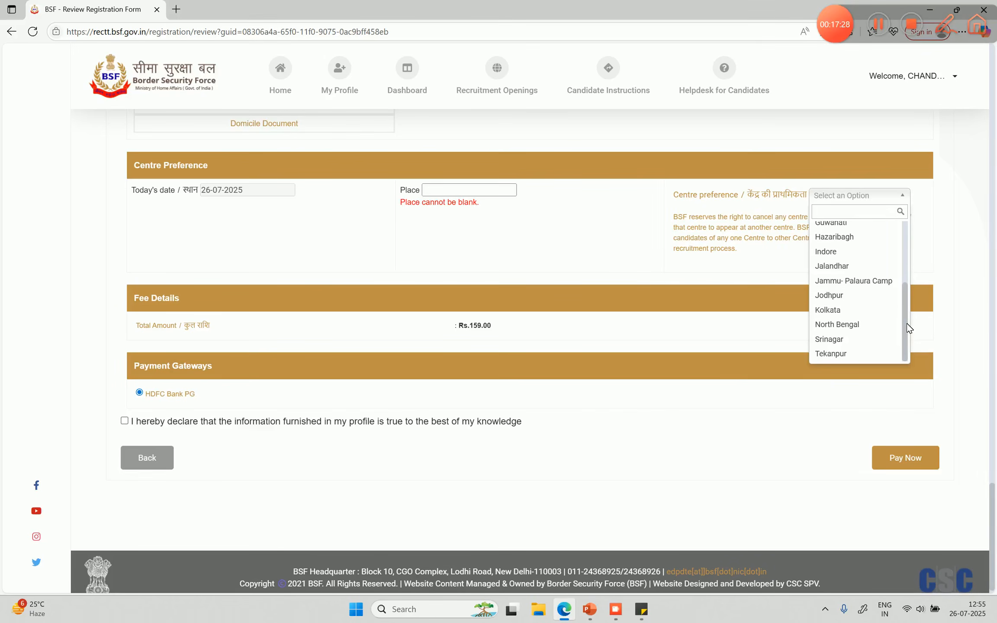
left_click_drag(908, 325, 904, 254)
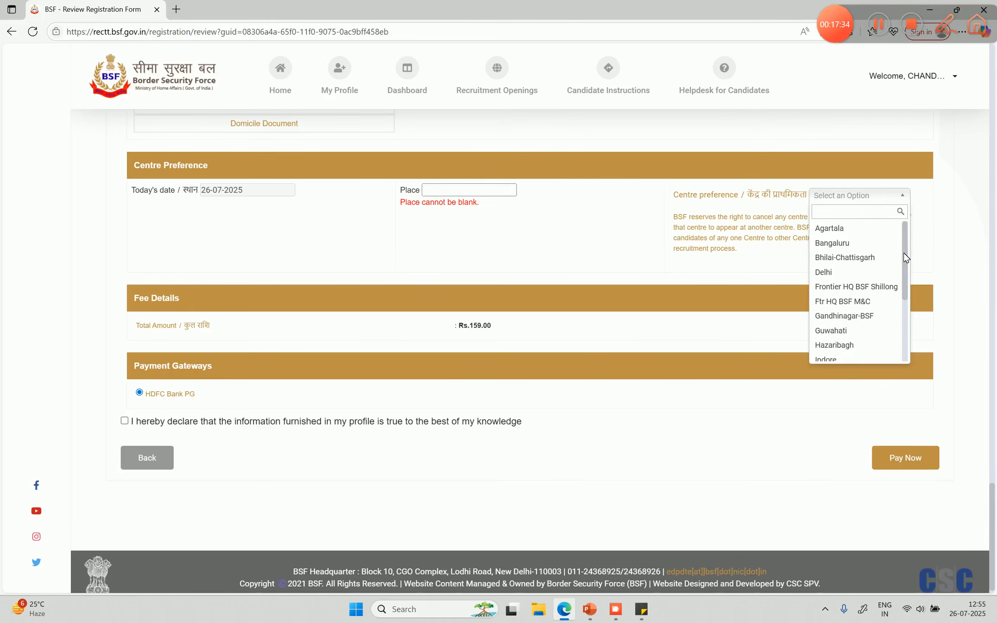
left_click(848, 243)
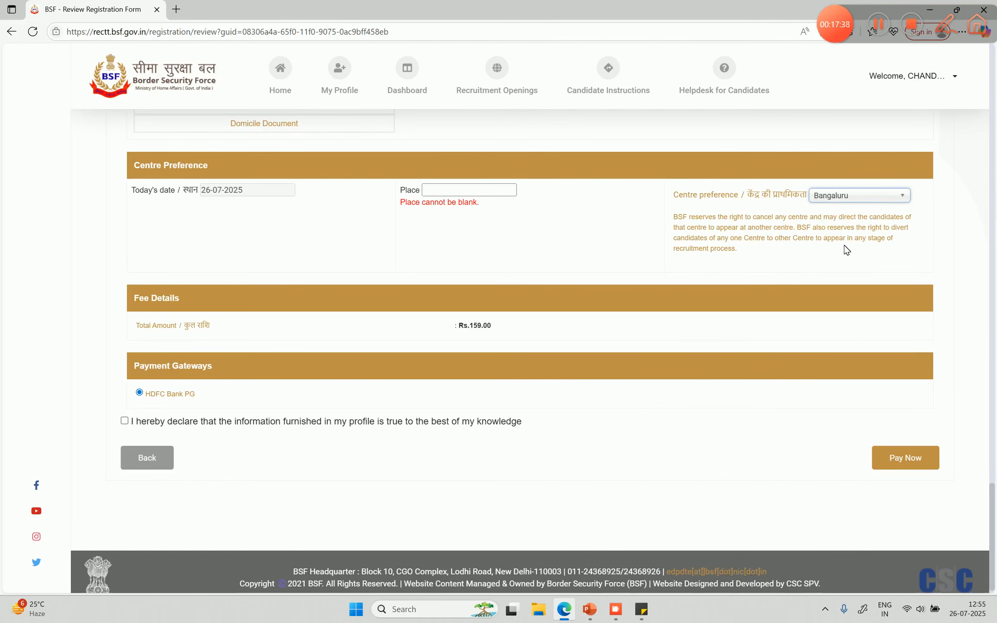